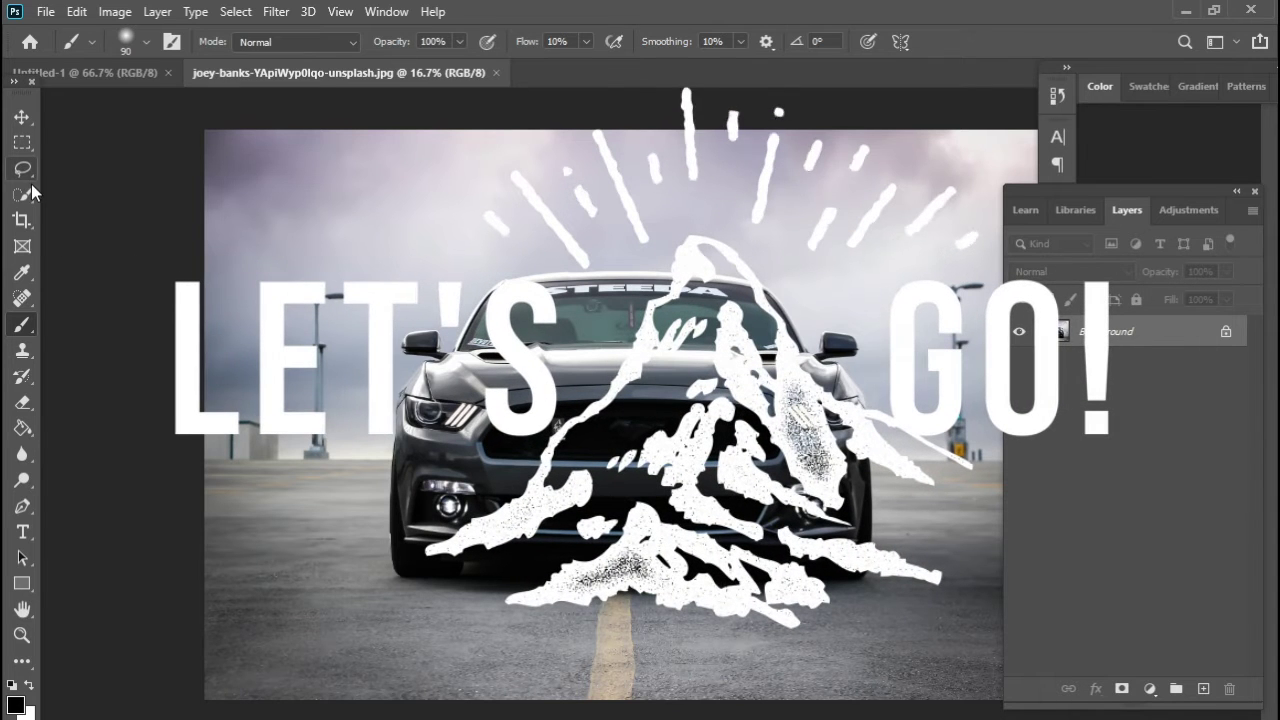
Step: Switch to the Quick Selection Tool (W) in the toolbar
{"action": "left_click", "coordinate": [31, 199]}
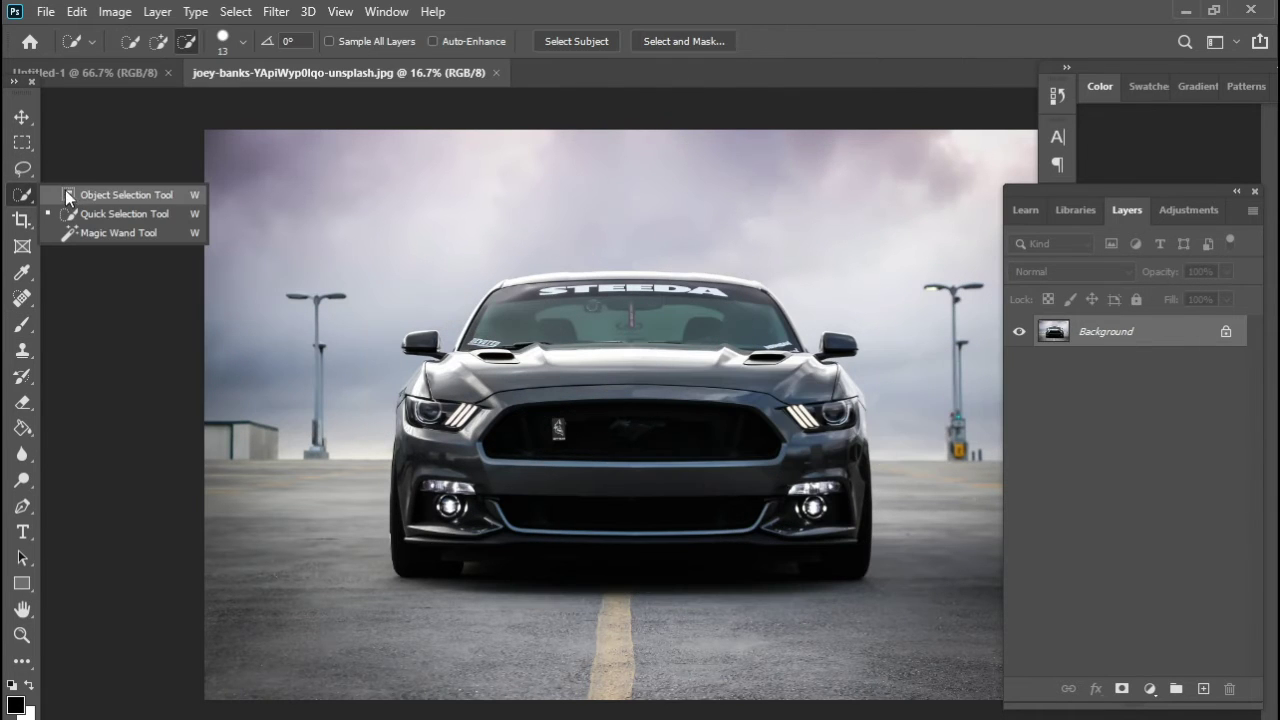
Step: Quick-select the upper grille opening and copy it onto a new Layer 1
{"action": "left_click", "coordinate": [91, 215]}
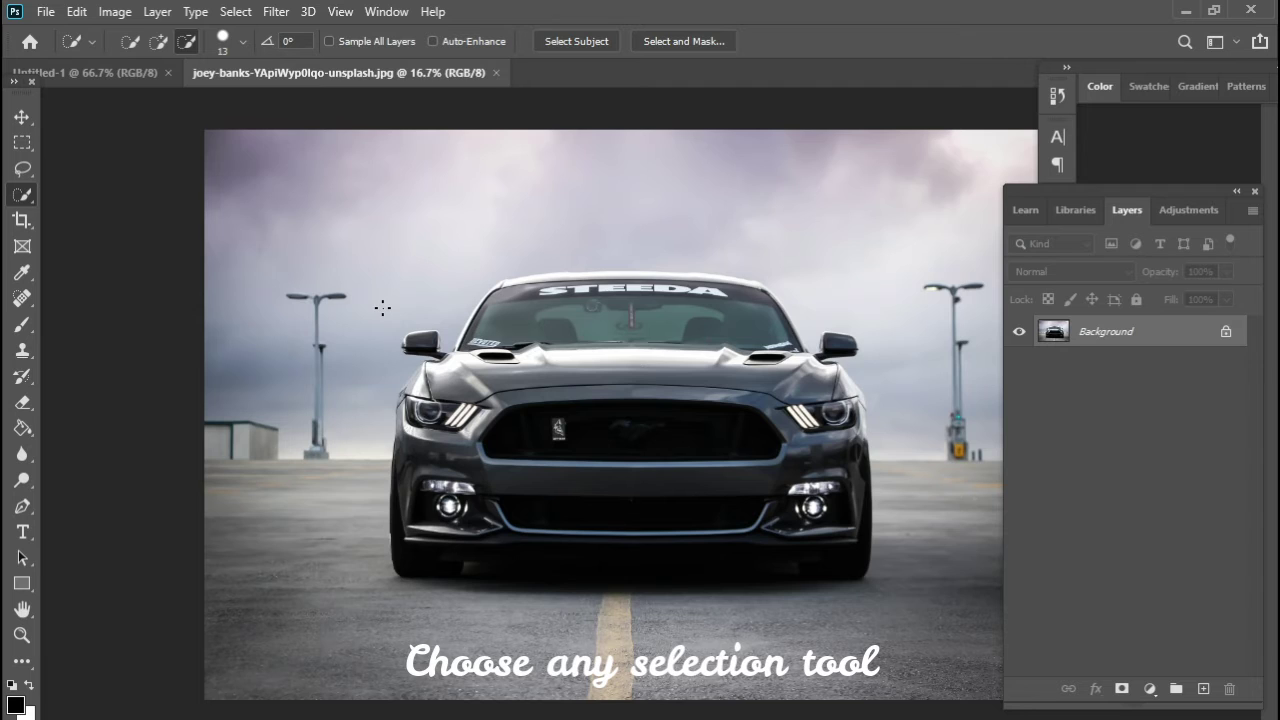
{"action": "key", "text": "ctrl+plus"}
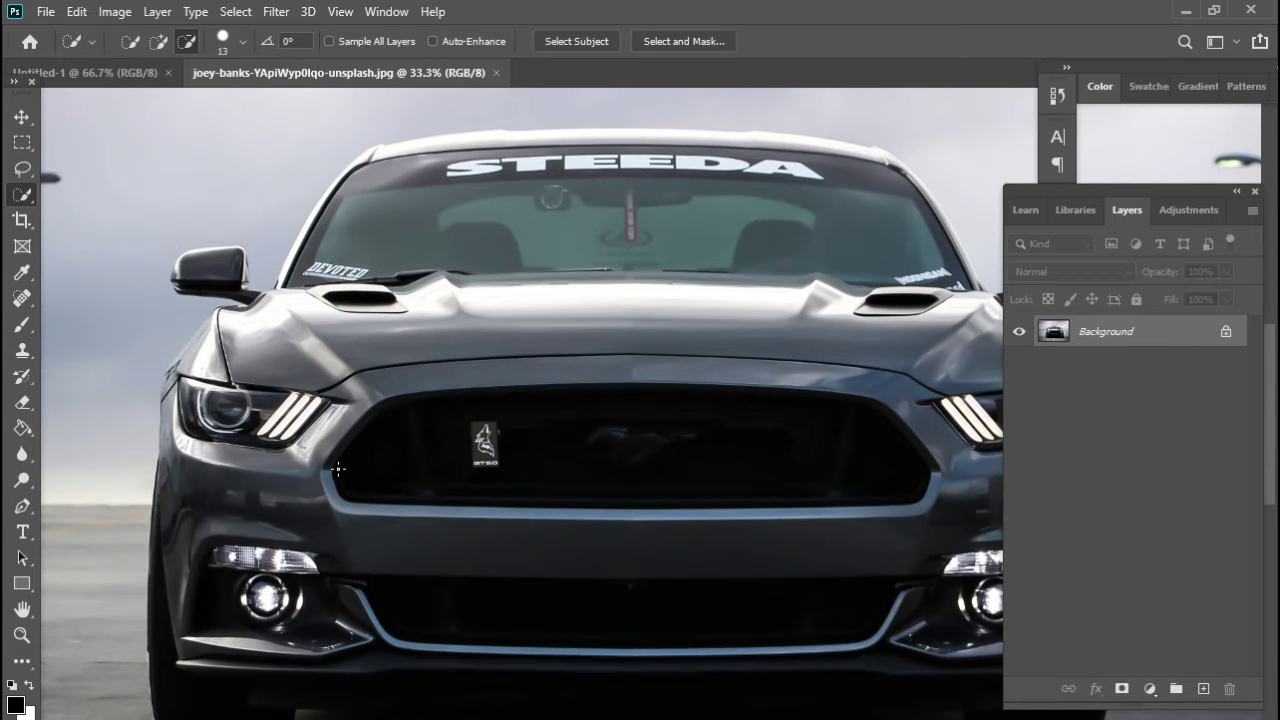
{"action": "left_click_drag", "start_coordinate": [338, 468], "coordinate": [842, 467]}
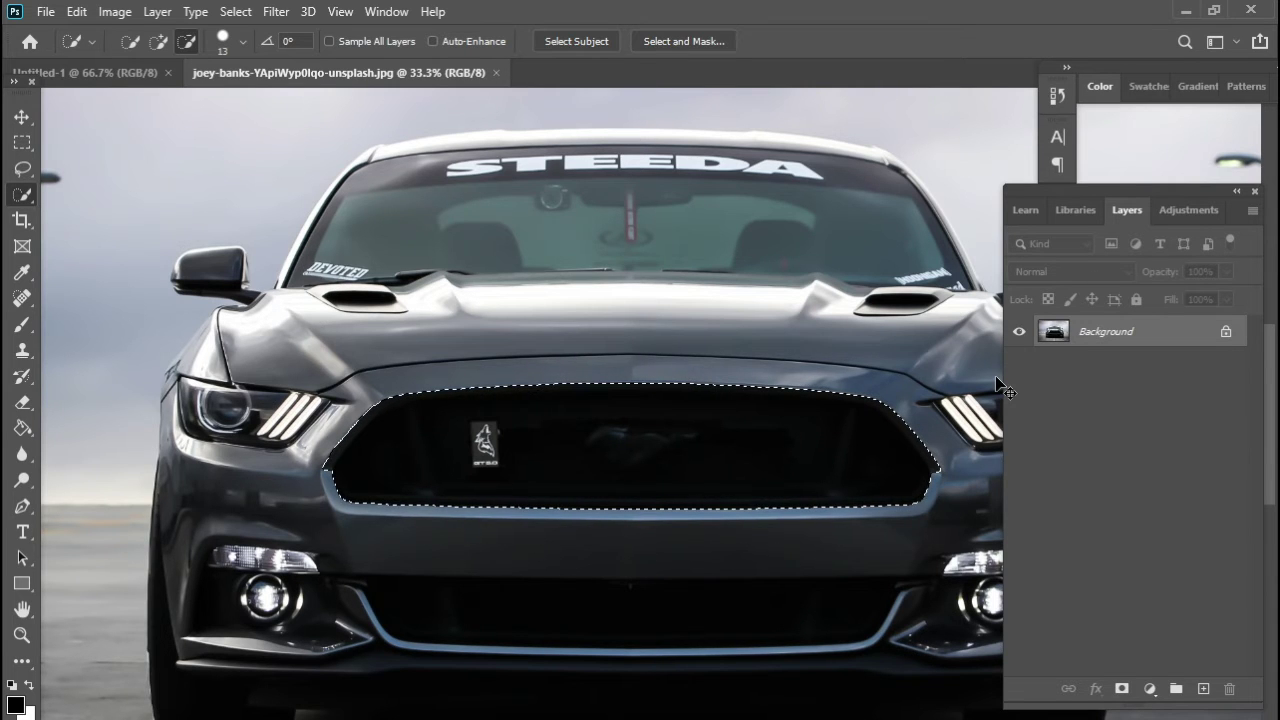
{"action": "key", "text": "ctrl+minus"}
{"action": "key", "text": "ctrl+minus"}
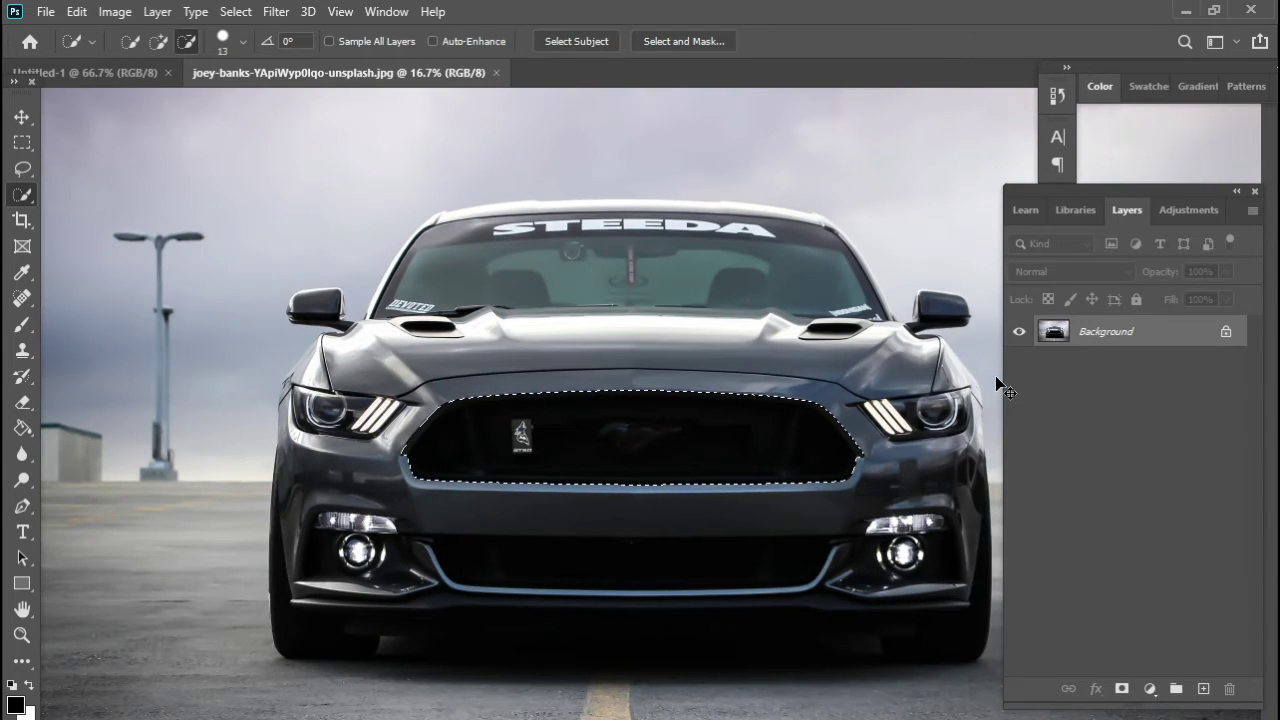
{"action": "key", "text": "ctrl+j"}
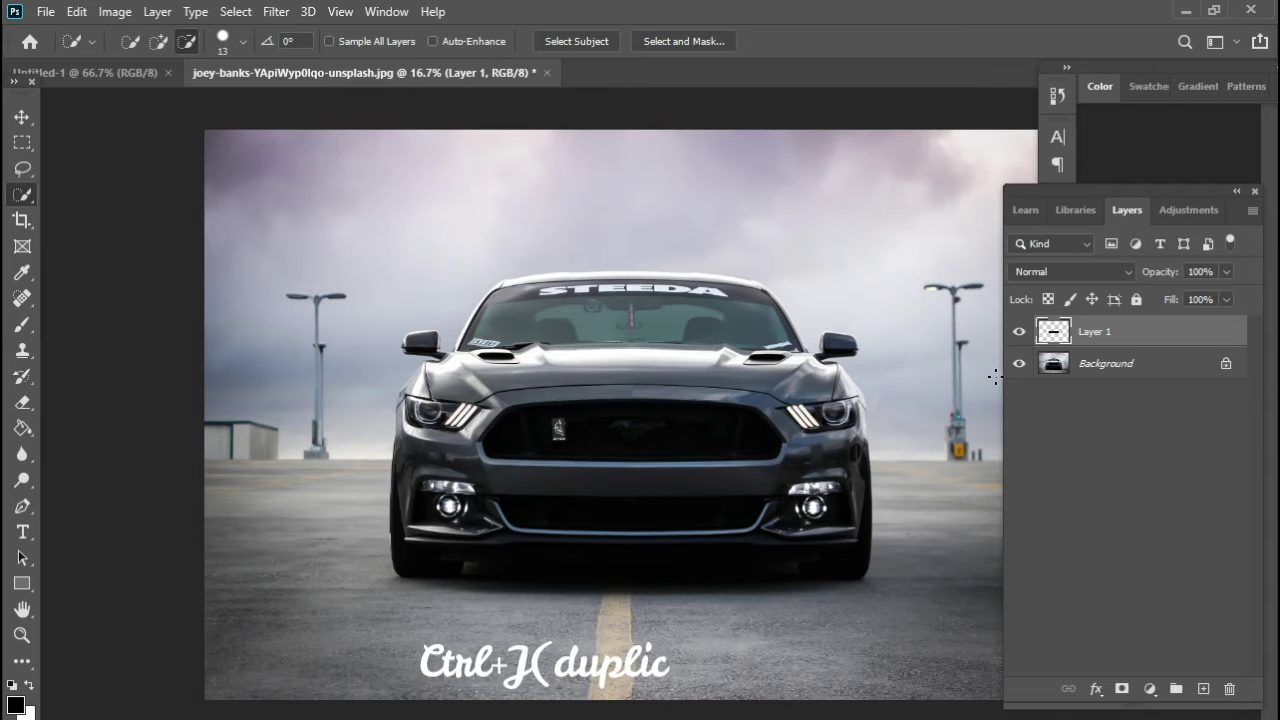
Step: Convert Layer 1 to a smart object and apply a 5-pixel Gaussian Blur
{"action": "right_click", "coordinate": [1083, 349]}
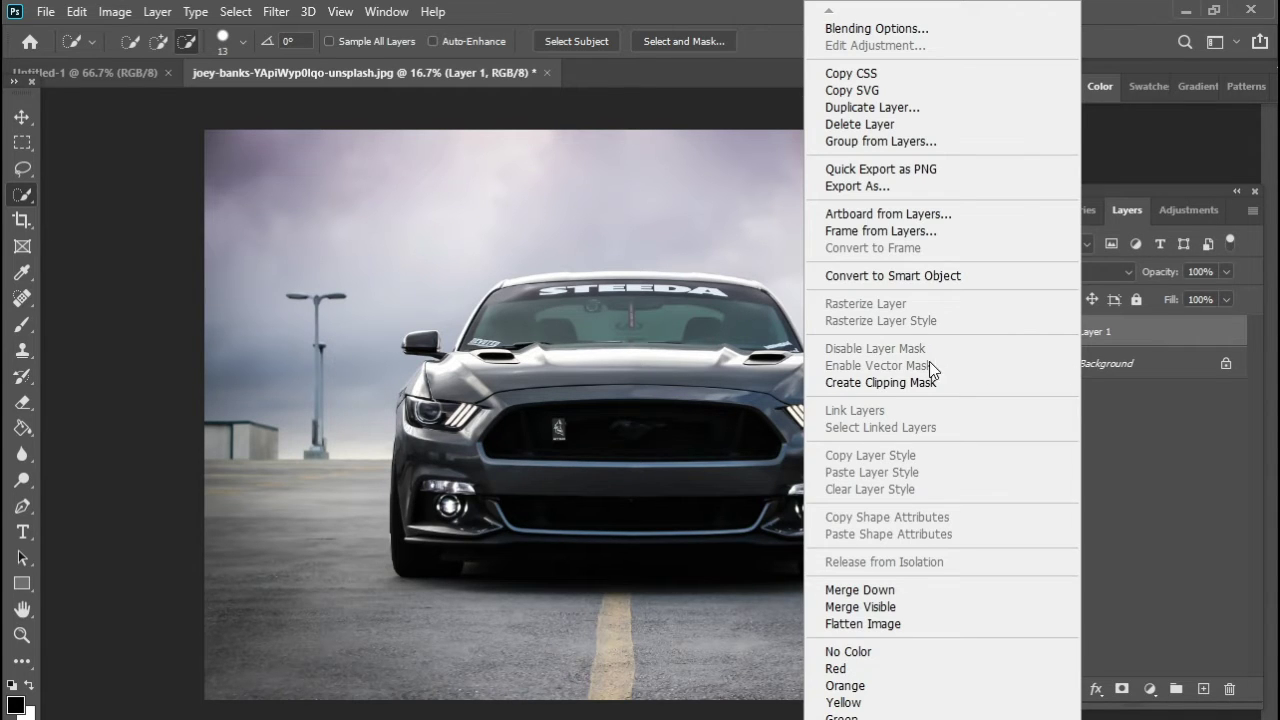
{"action": "left_click", "coordinate": [915, 275]}
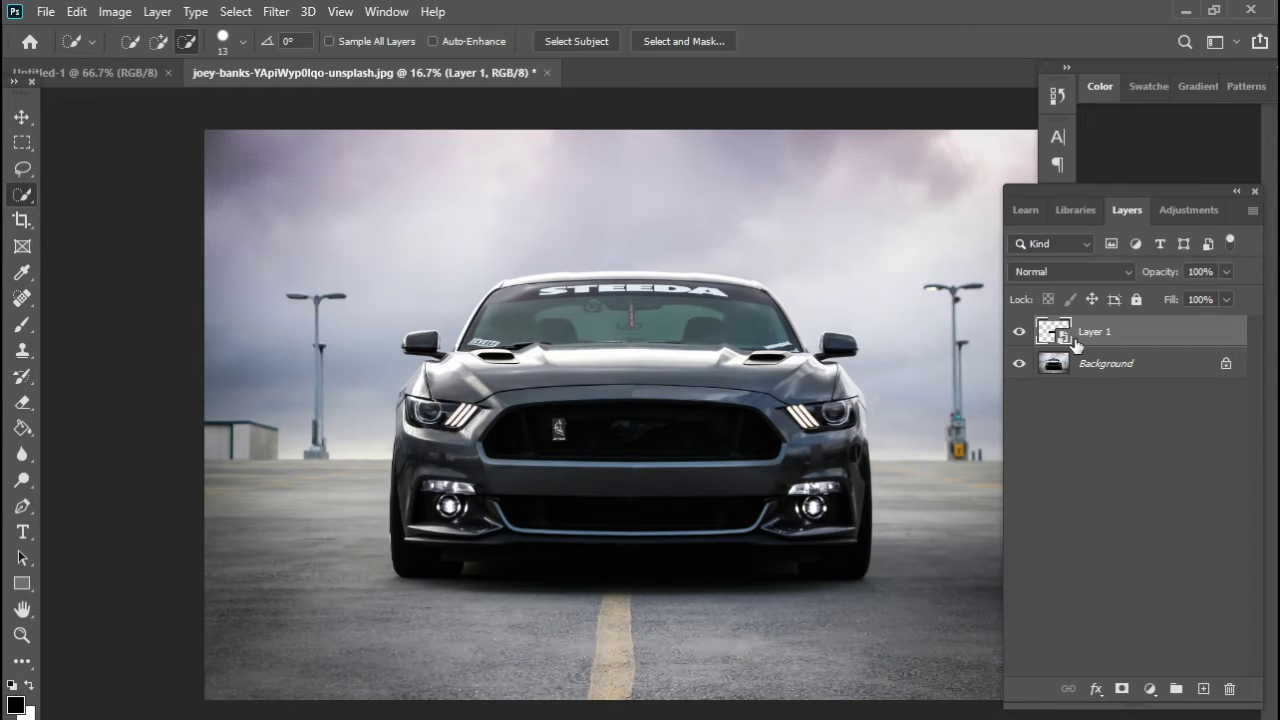
{"action": "left_click", "coordinate": [276, 11]}
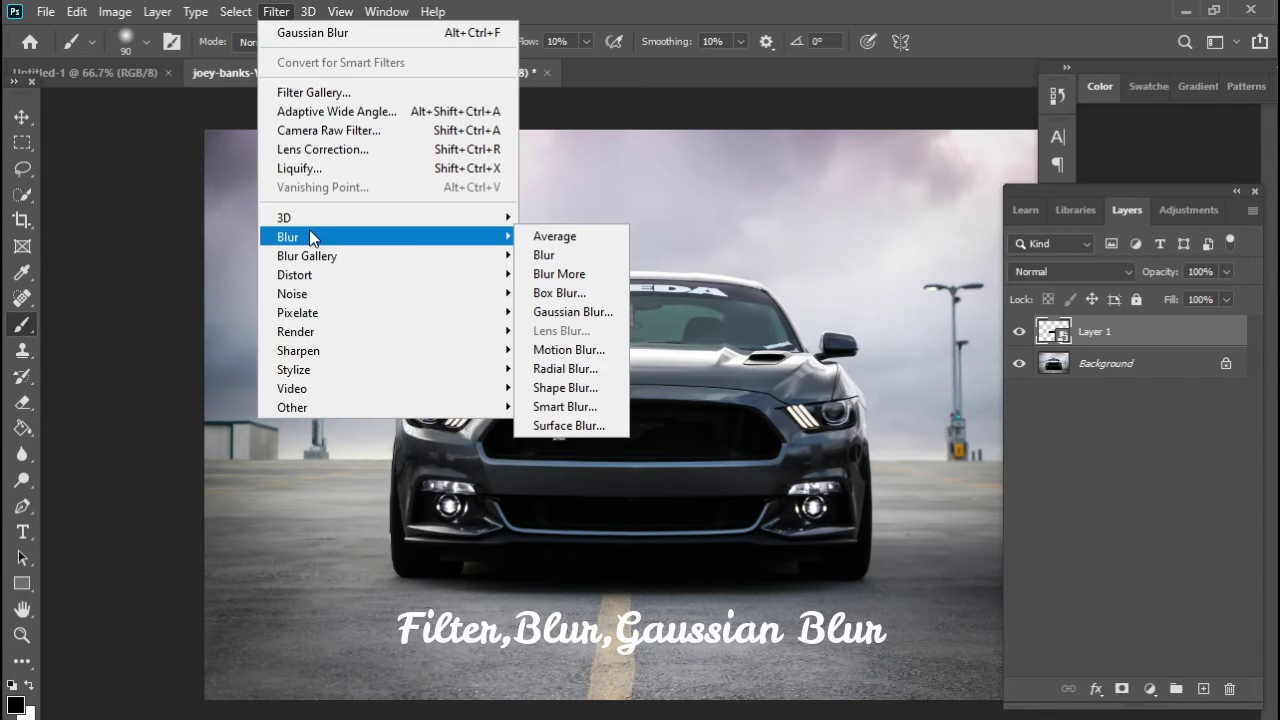
{"action": "mouse_move", "coordinate": [288, 236]}
{"action": "left_click", "coordinate": [578, 316]}
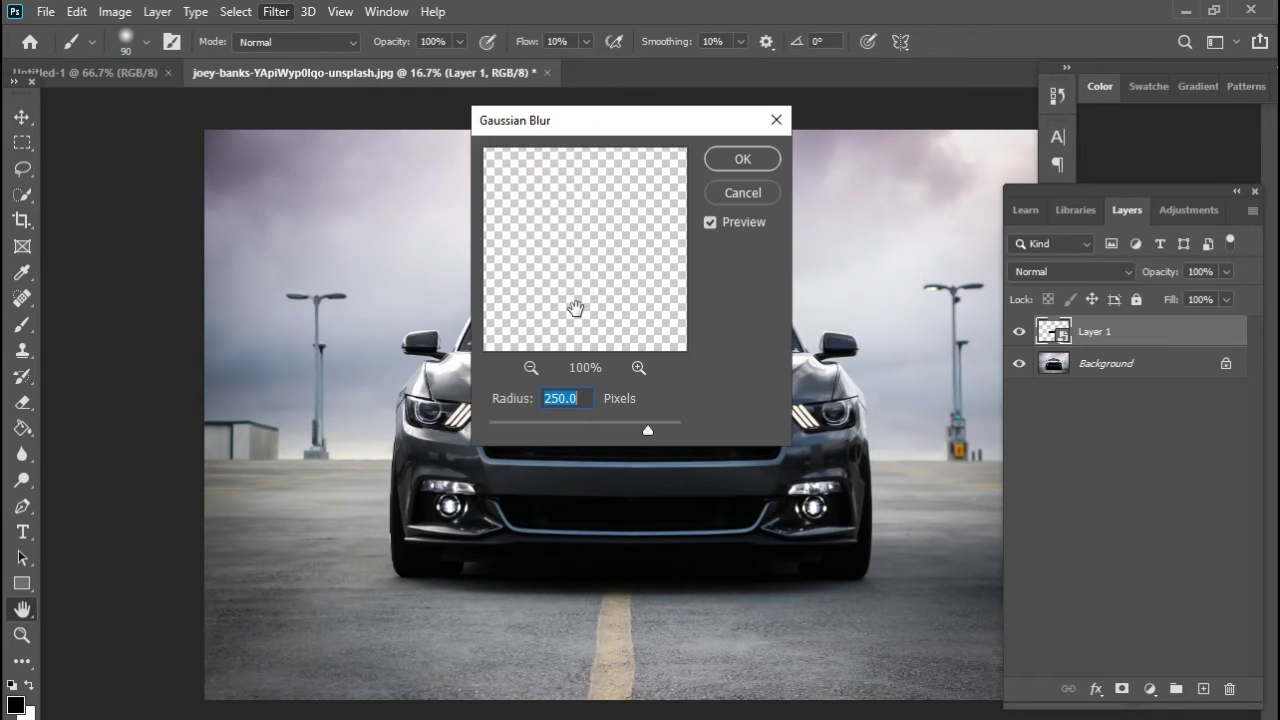
{"action": "key", "text": "BackSpace"}
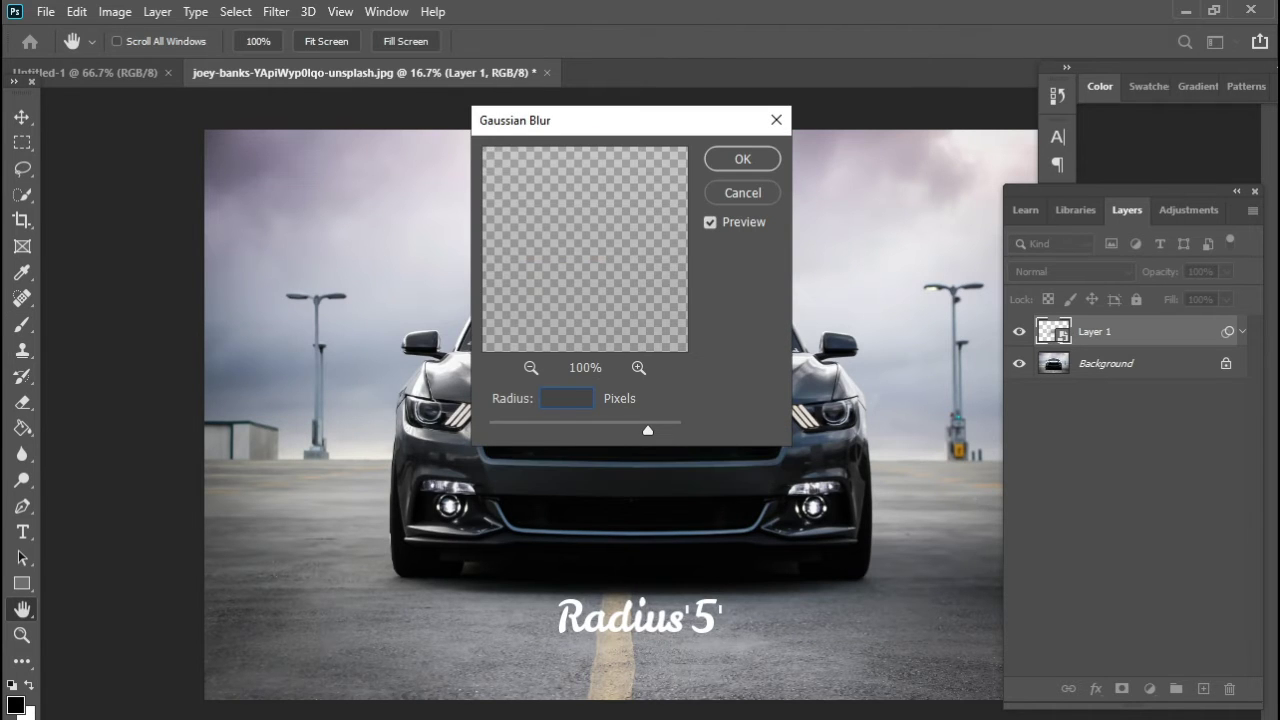
{"action": "type", "text": "5"}
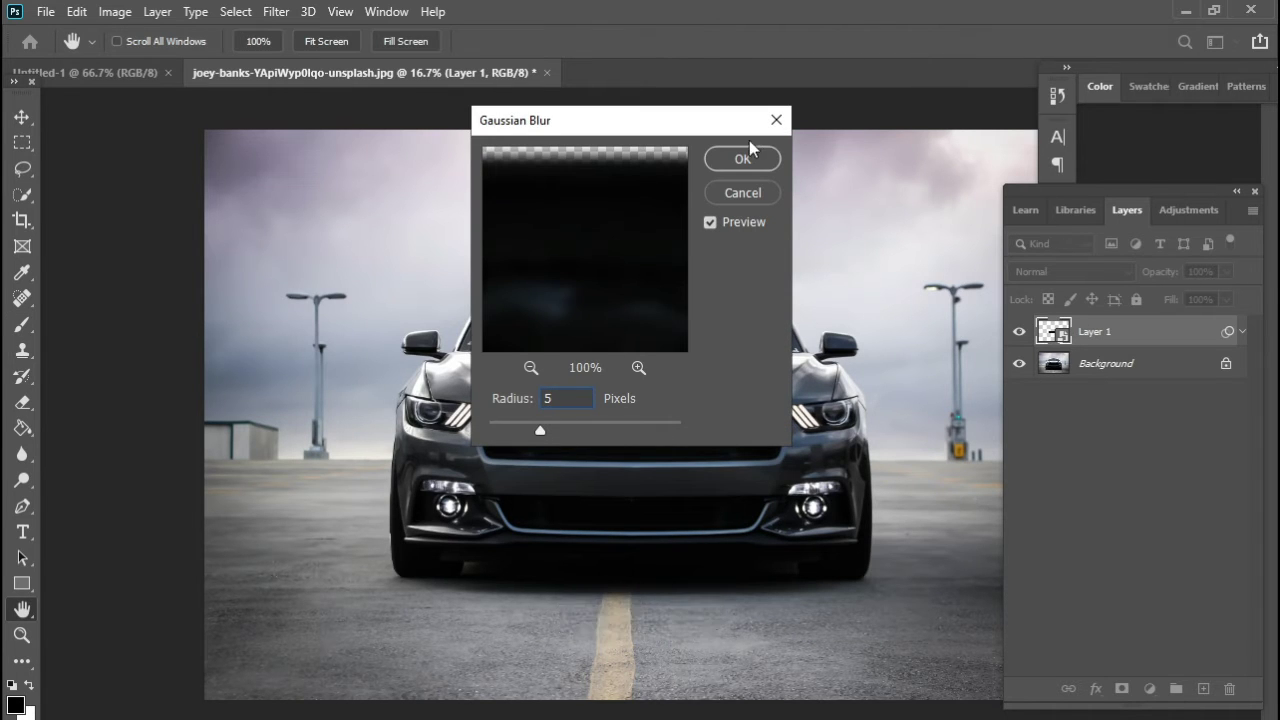
{"action": "left_click", "coordinate": [753, 155]}
{"action": "key", "text": "b"}
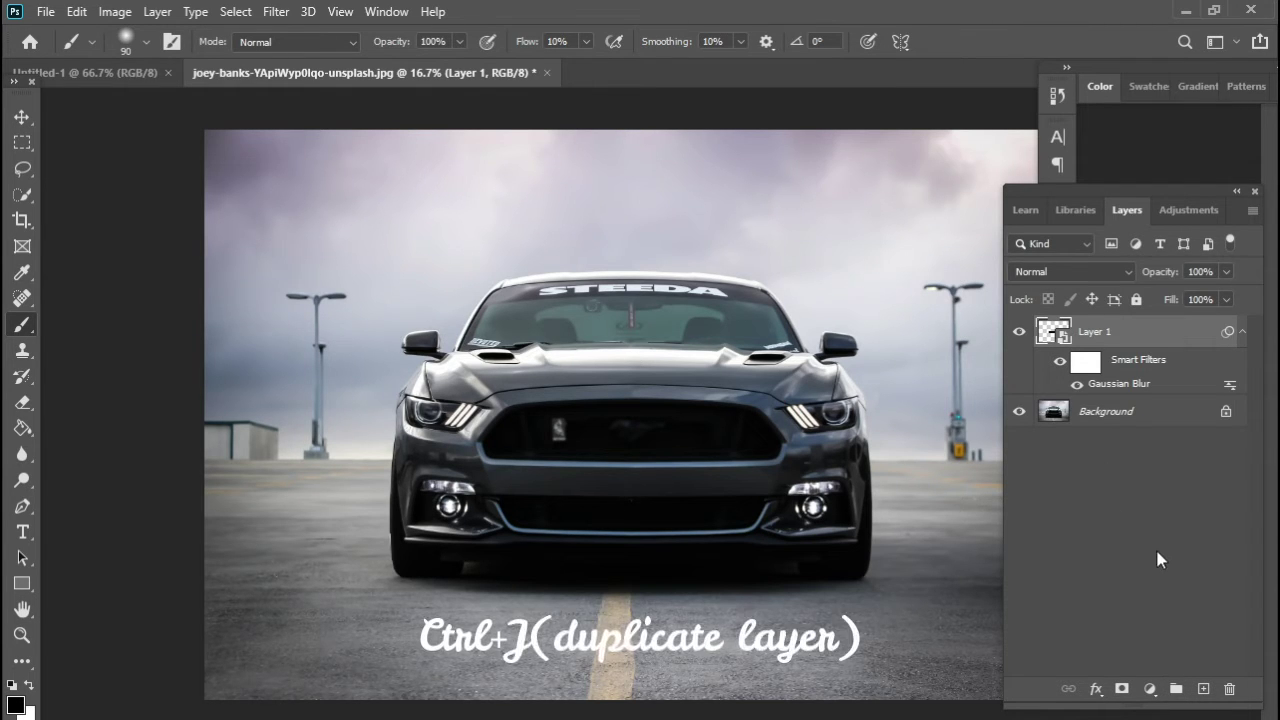
Step: Duplicate the blurred grille layer and set the copy's Gaussian Blur radius to 100 pixels
{"action": "key", "text": "ctrl+j"}
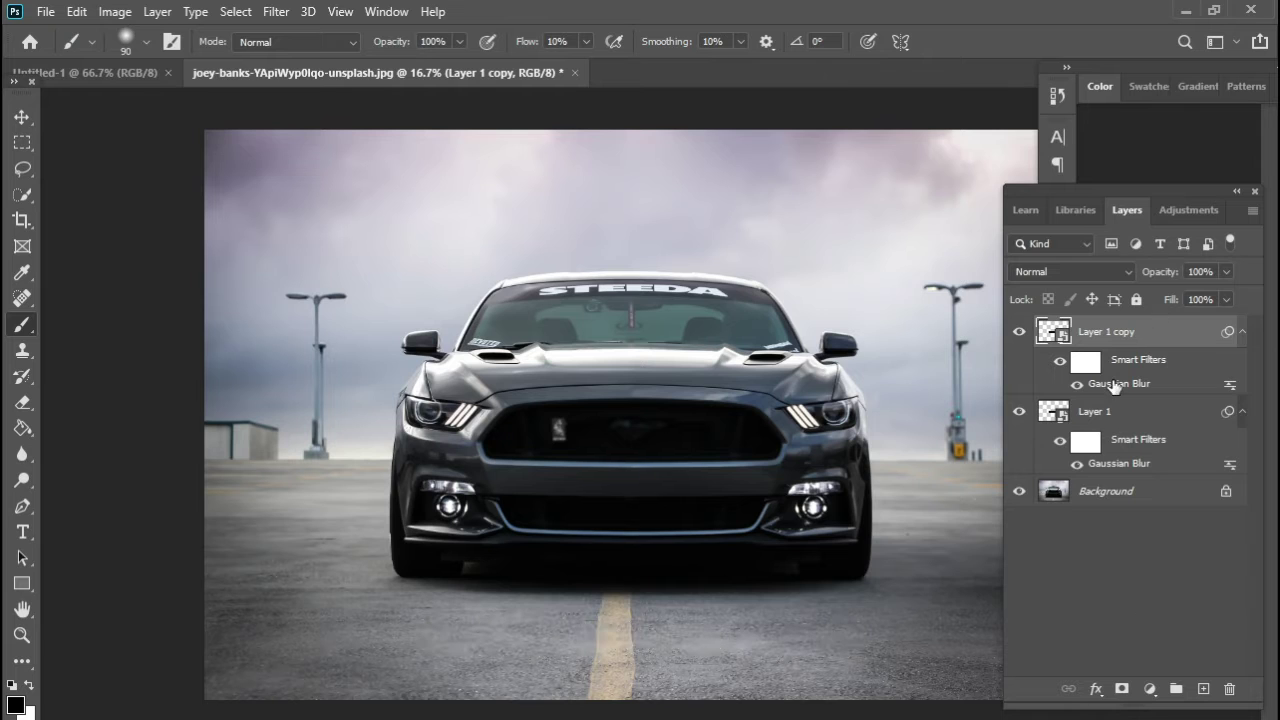
{"action": "double_click", "coordinate": [1115, 386]}
{"action": "key", "text": "BackSpace"}
{"action": "type", "text": "1"}
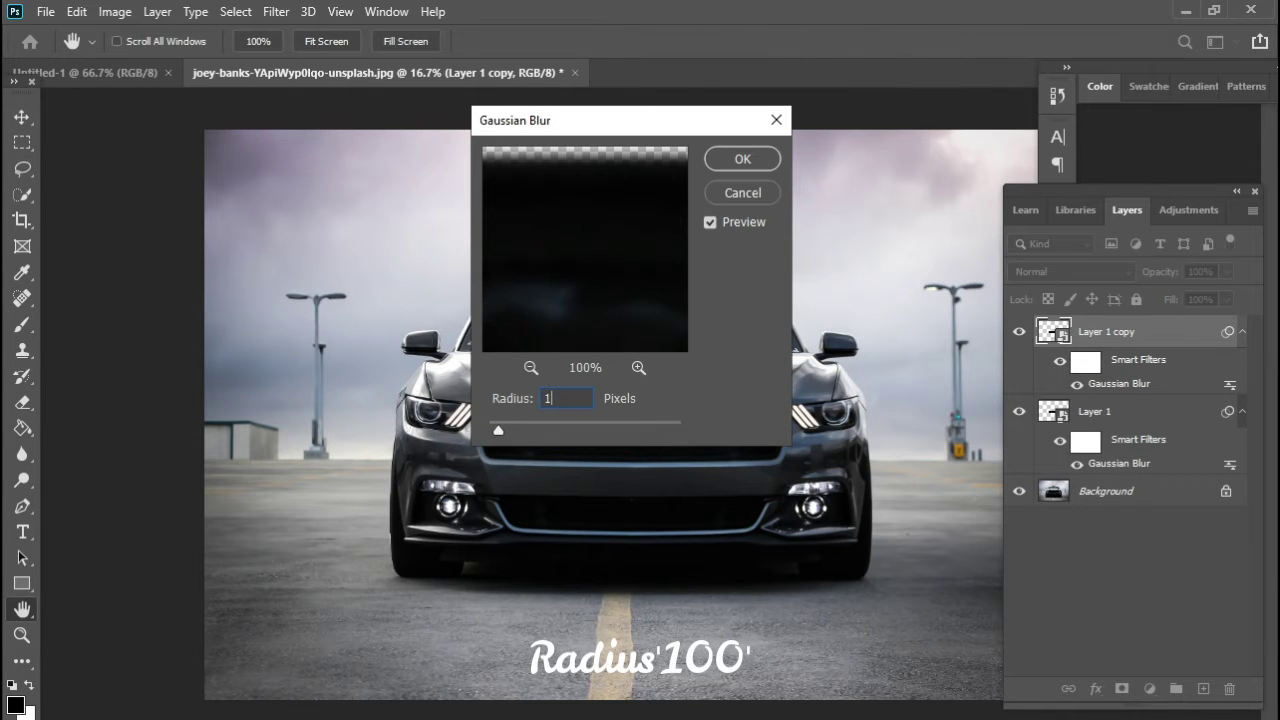
{"action": "type", "text": "00"}
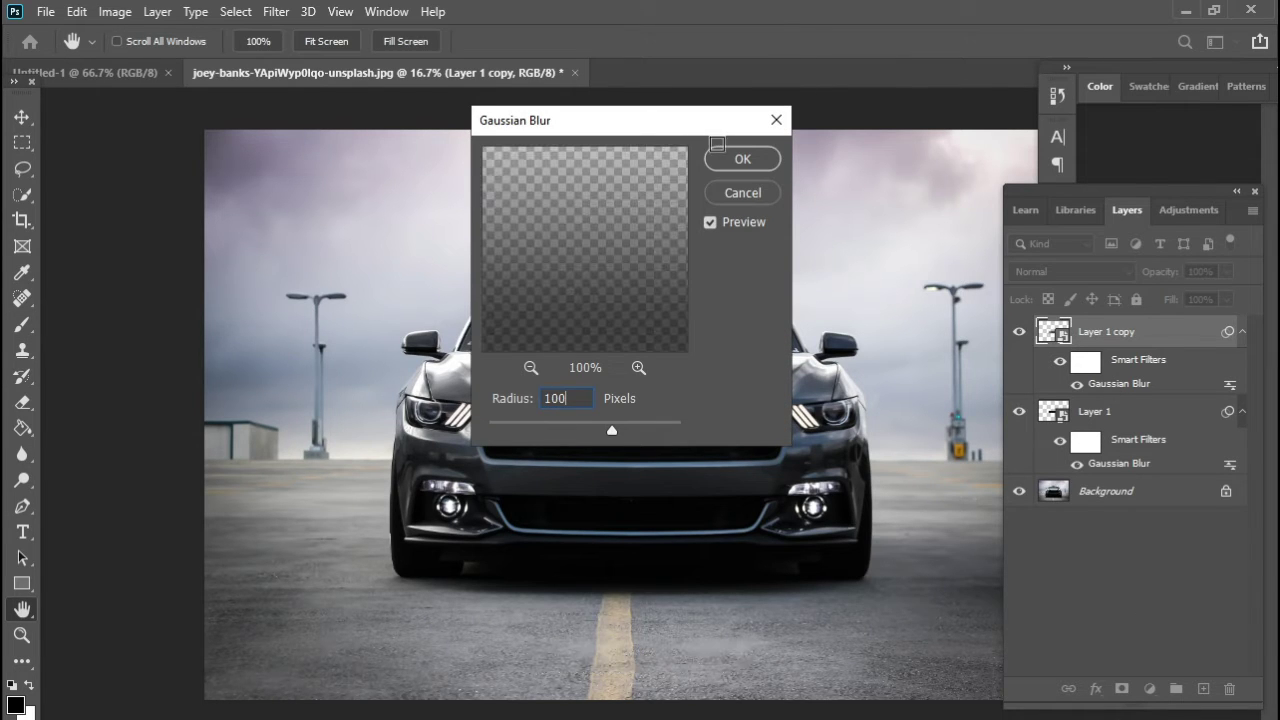
{"action": "left_click", "coordinate": [742, 159]}
{"action": "key", "text": "b"}
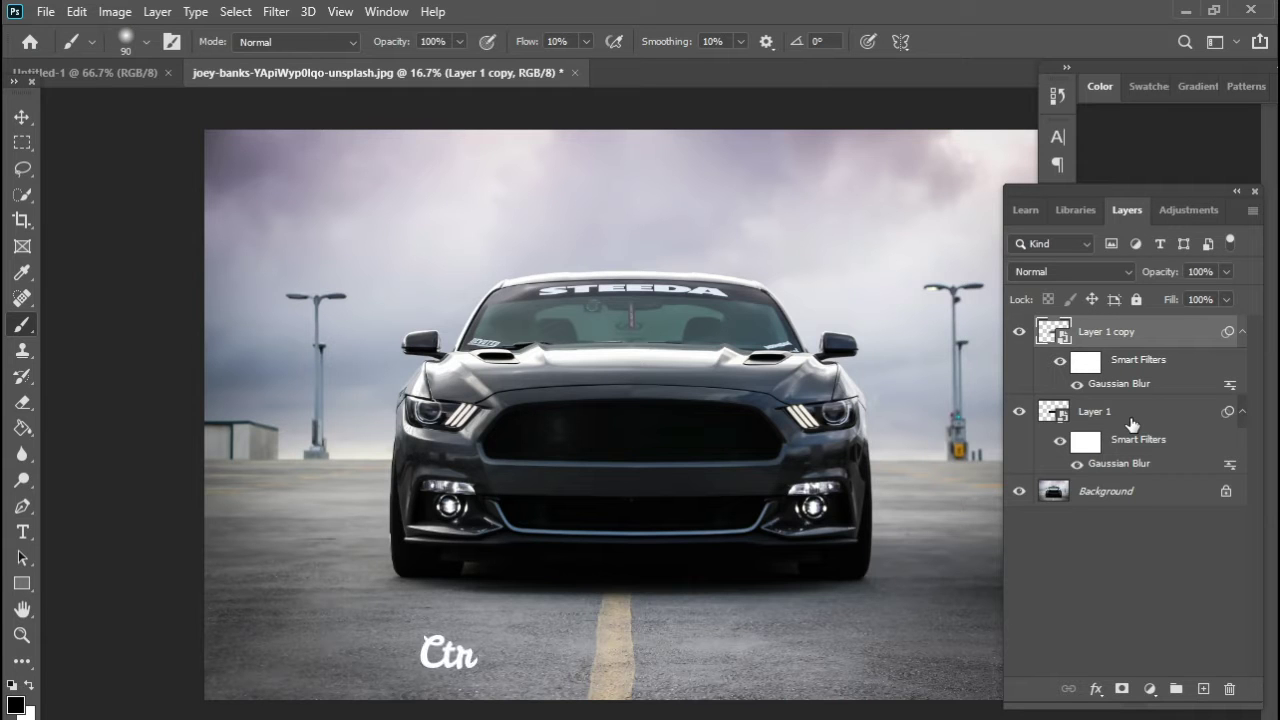
Step: Duplicate it again and set the newest copy's Gaussian Blur radius to 250 pixels
{"action": "key", "text": "ctrl+j"}
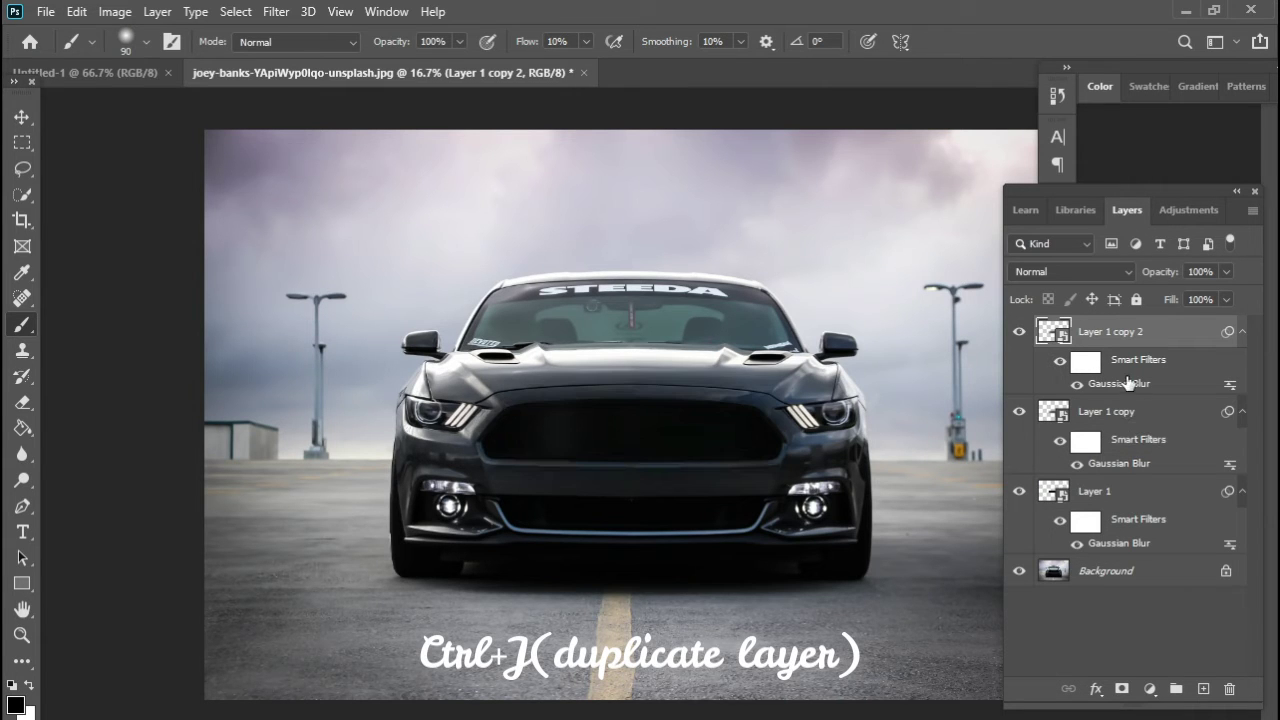
{"action": "double_click", "coordinate": [1120, 383]}
{"action": "key", "text": "BackSpace"}
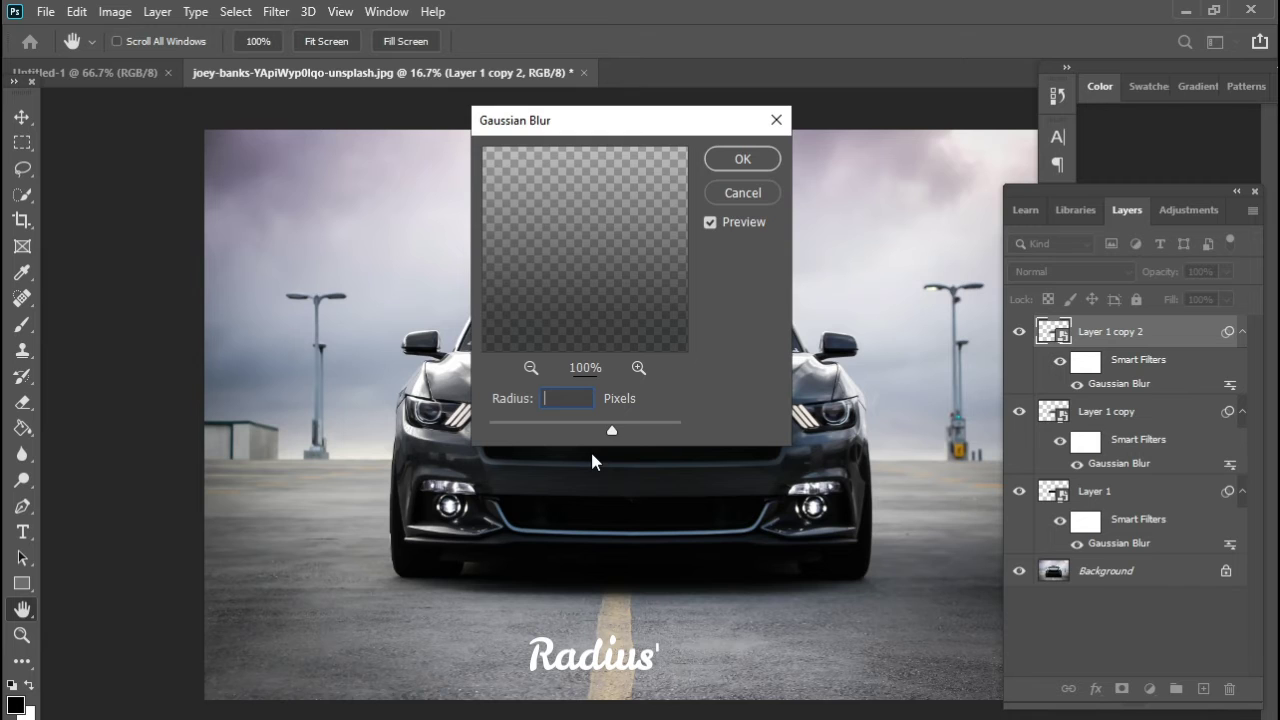
{"action": "type", "text": "250"}
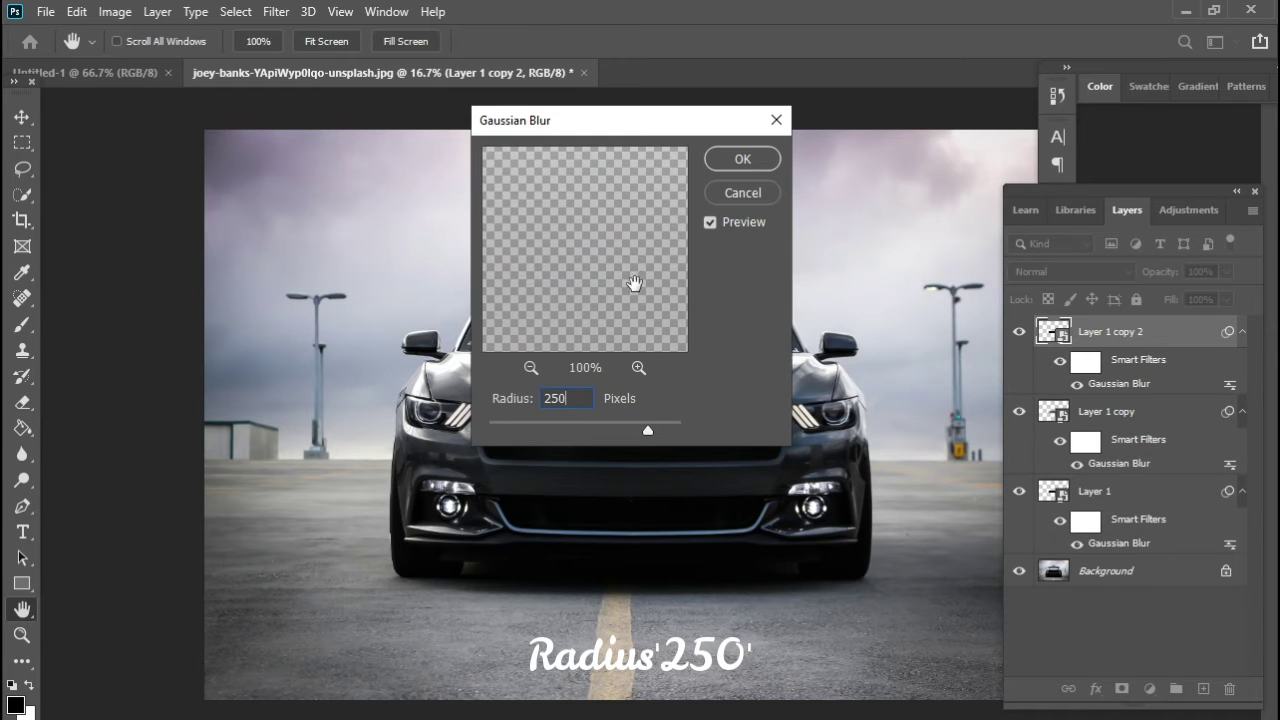
{"action": "left_click", "coordinate": [738, 160]}
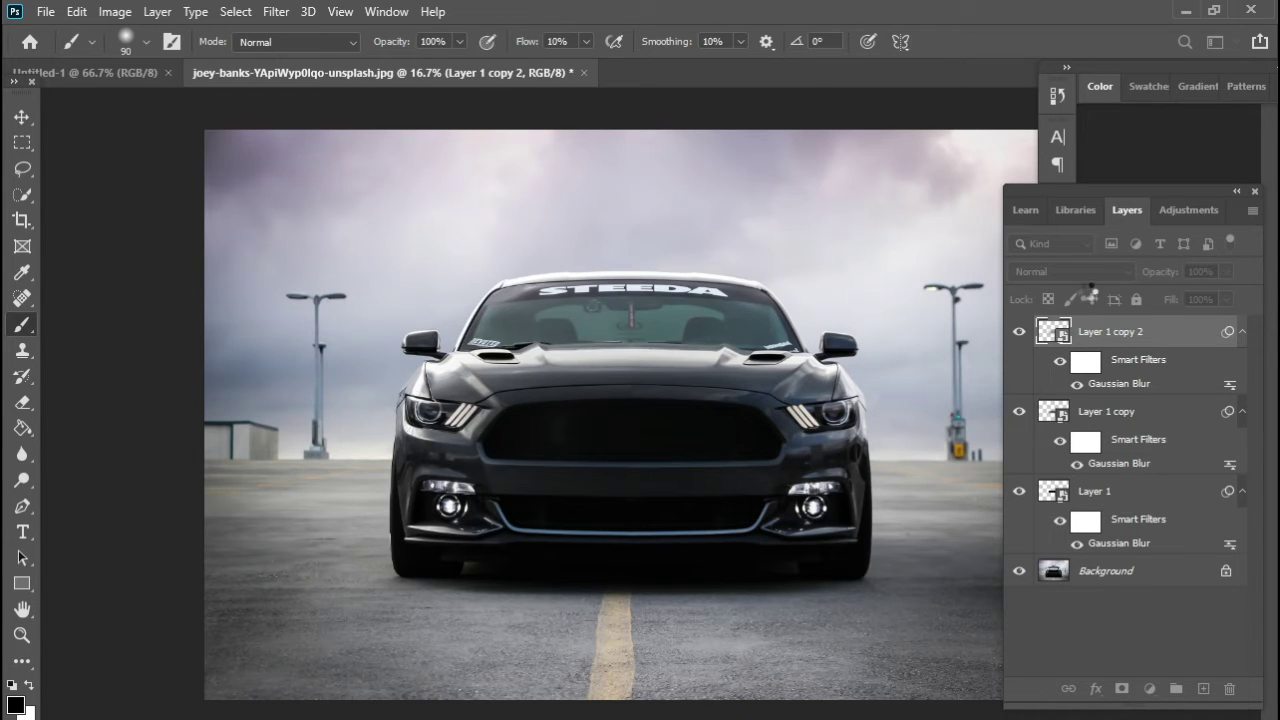
Step: Set the top copy to Linear Dodge (Add), then group all three blurred layers into Group 1
{"action": "left_click", "coordinate": [1101, 266]}
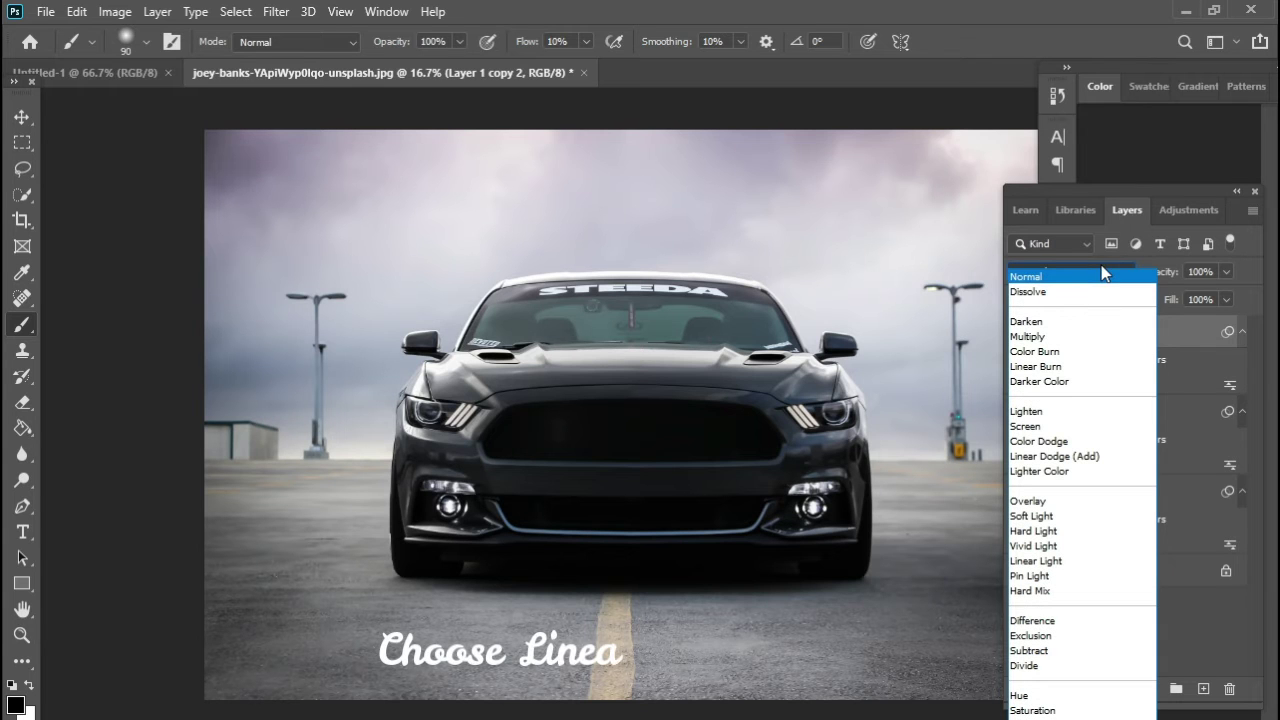
{"action": "left_click", "coordinate": [1075, 456]}
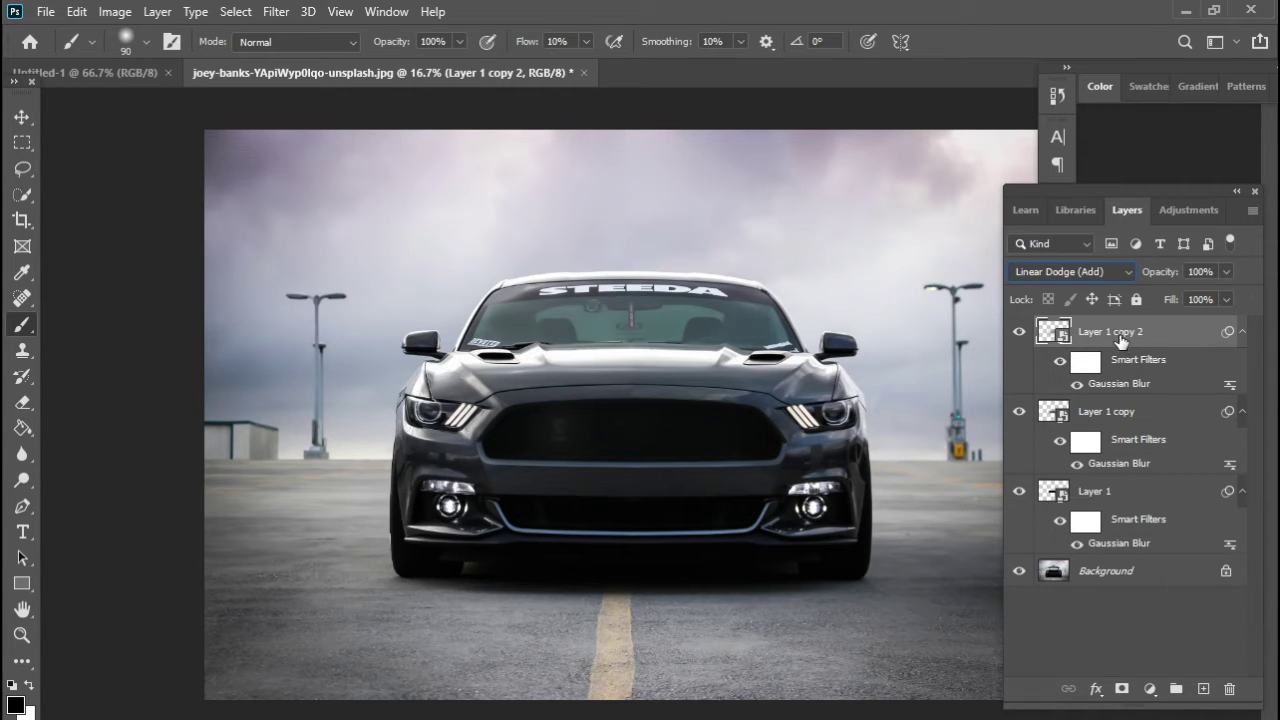
{"action": "left_click", "coordinate": [1123, 411]}
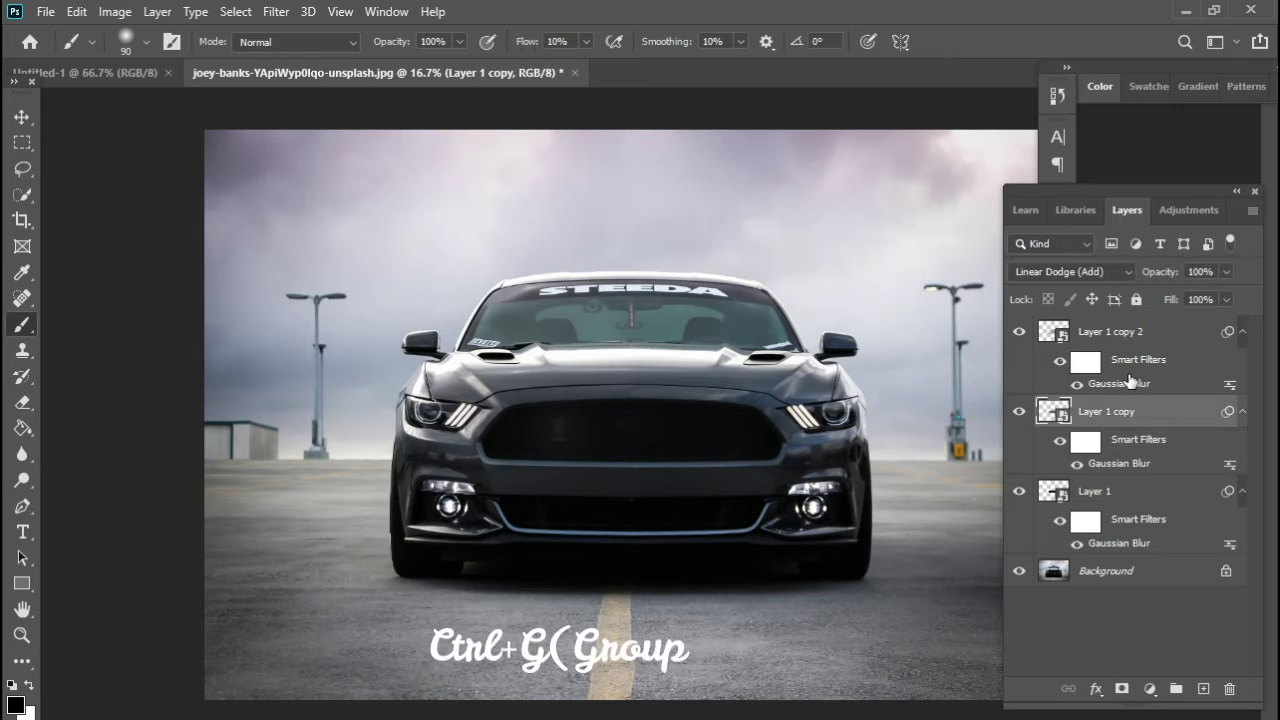
{"action": "left_click", "coordinate": [1130, 378], "text": "shift"}
{"action": "left_click", "coordinate": [1136, 493], "text": "shift"}
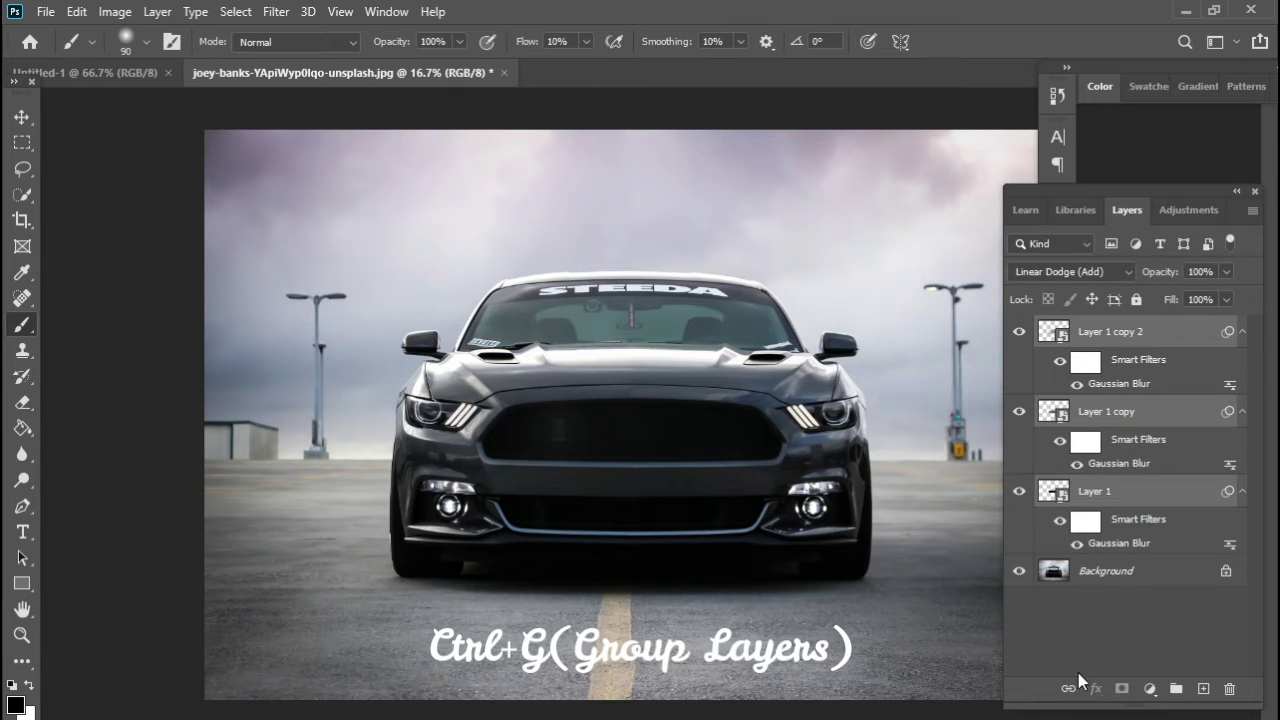
{"action": "key", "text": "ctrl+g"}
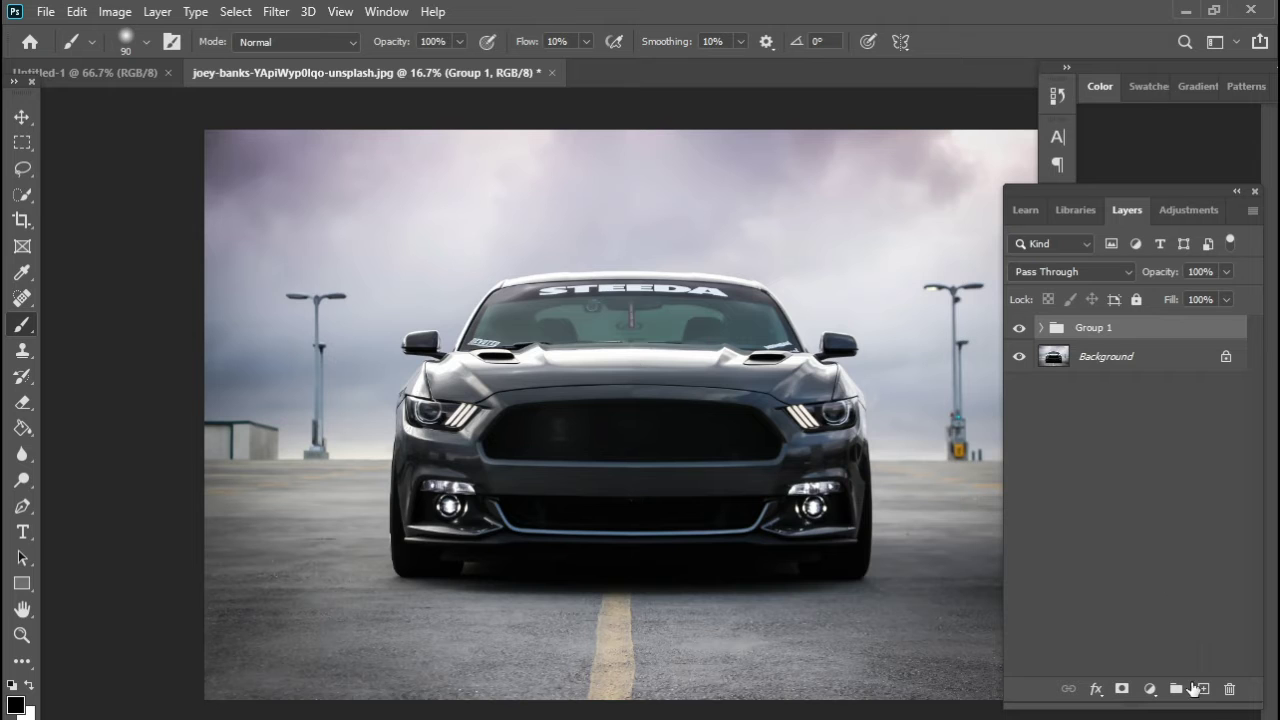
Step: Add a Color Lookup adjustment layer using the Moonlight.3DL preset
{"action": "left_click", "coordinate": [1150, 689]}
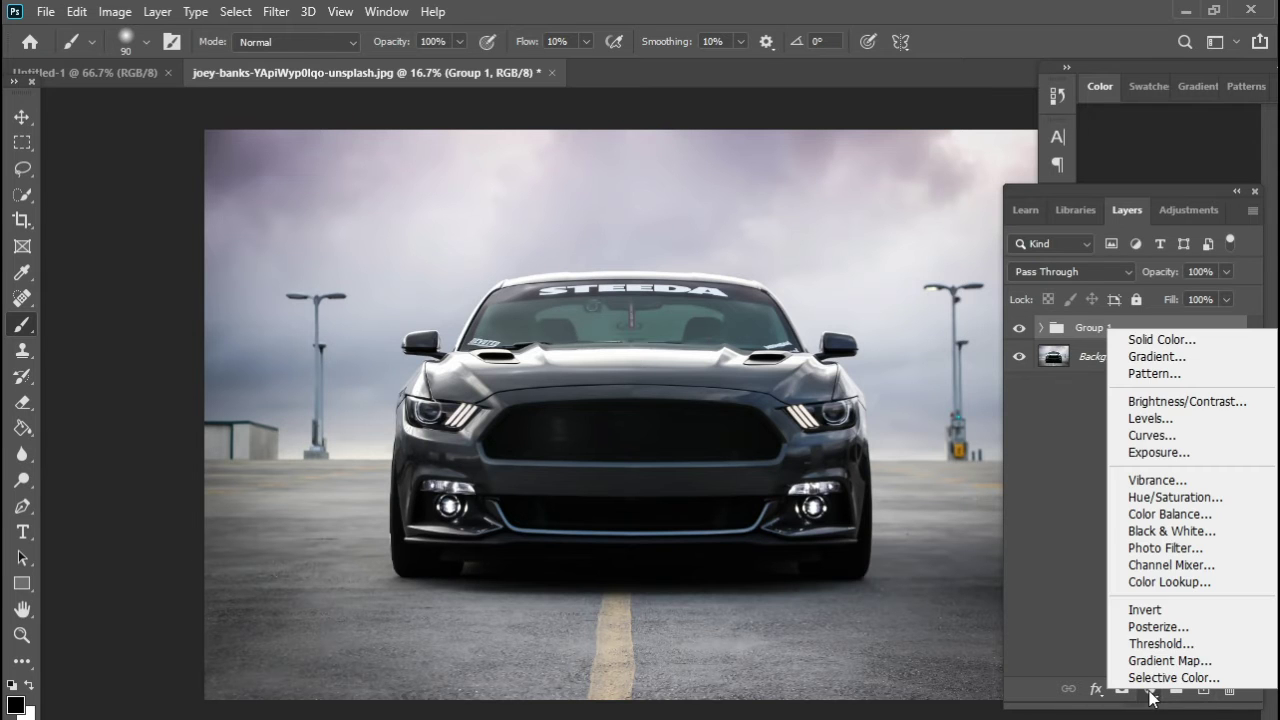
{"action": "left_click", "coordinate": [1162, 588]}
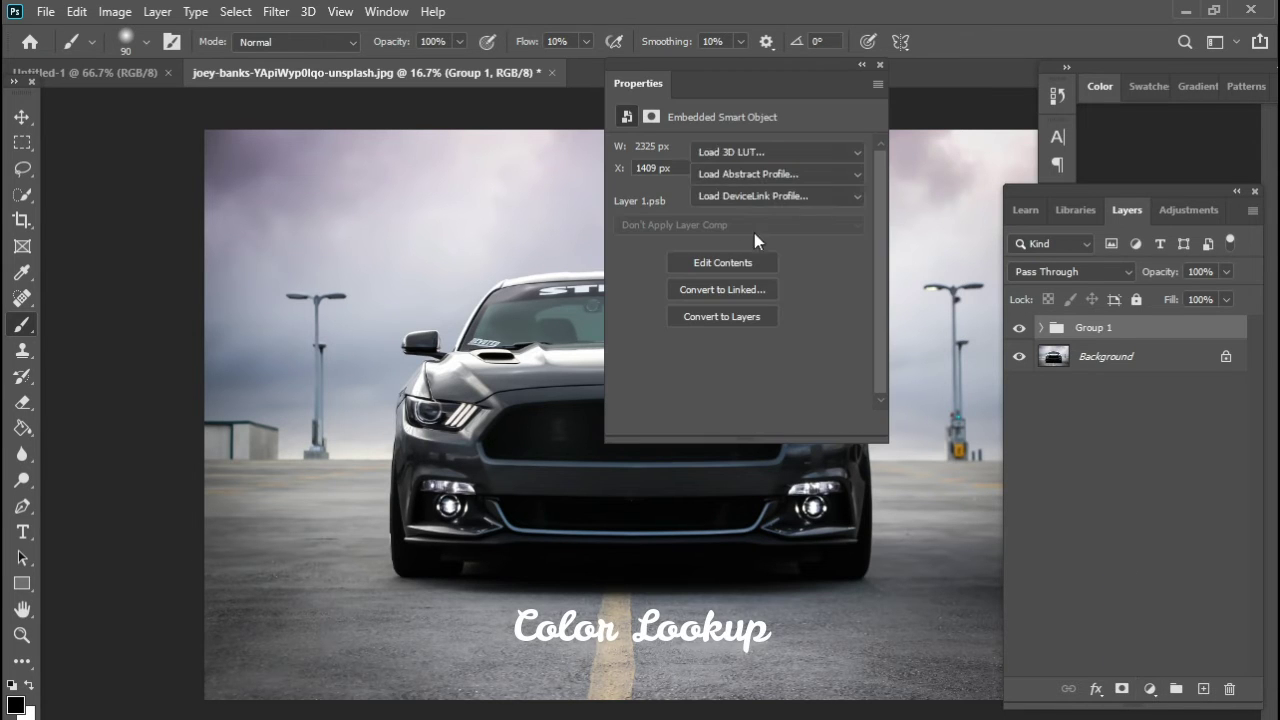
{"action": "left_click", "coordinate": [729, 153]}
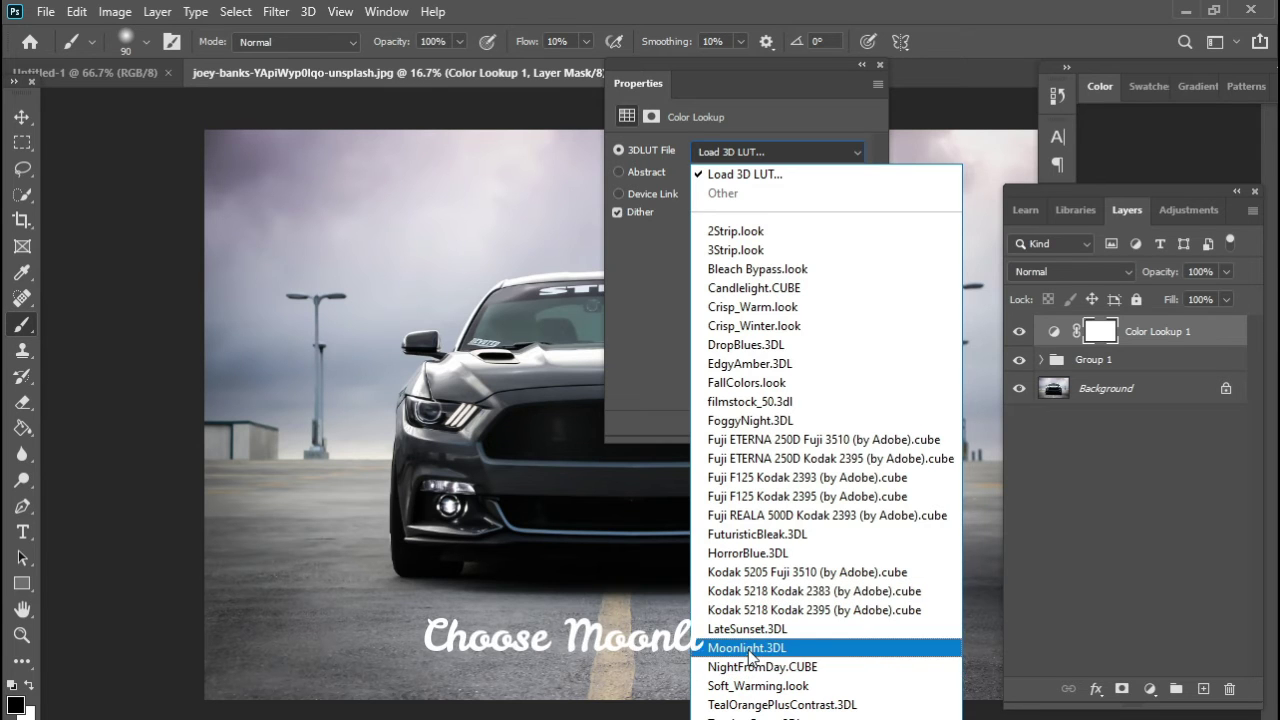
{"action": "left_click", "coordinate": [748, 648]}
{"action": "left_click", "coordinate": [744, 152]}
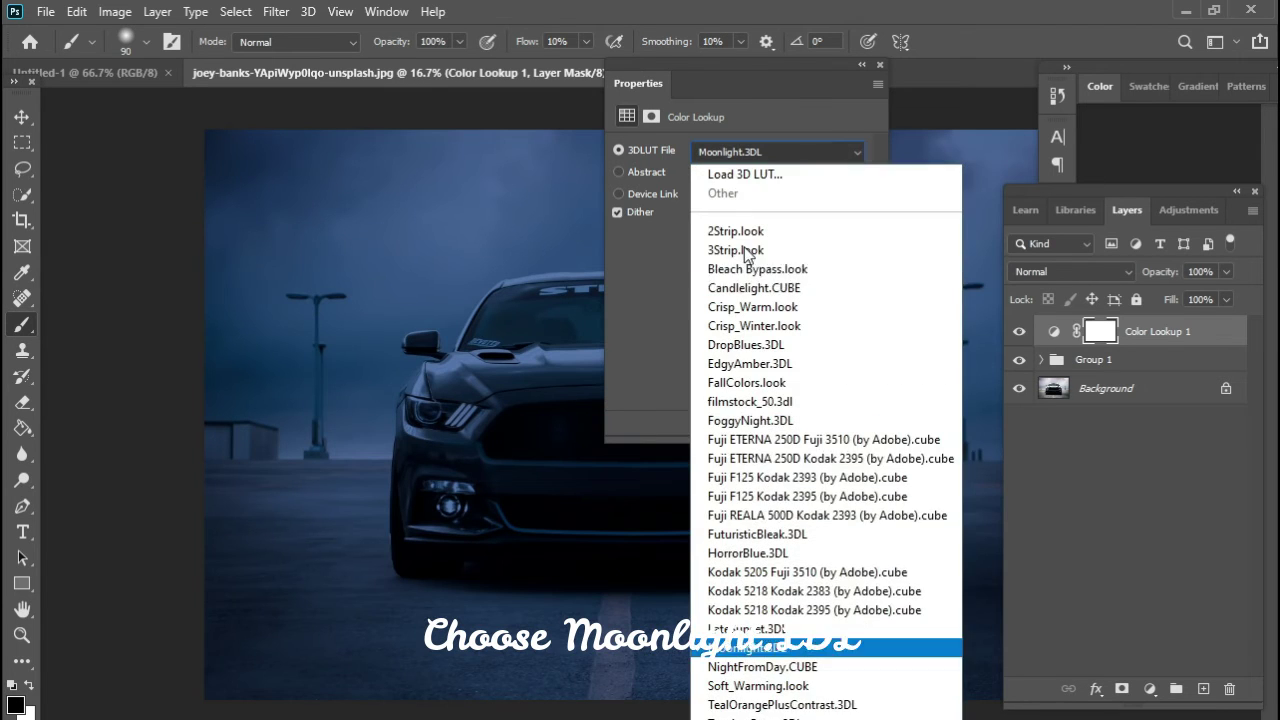
{"action": "left_click", "coordinate": [806, 650]}
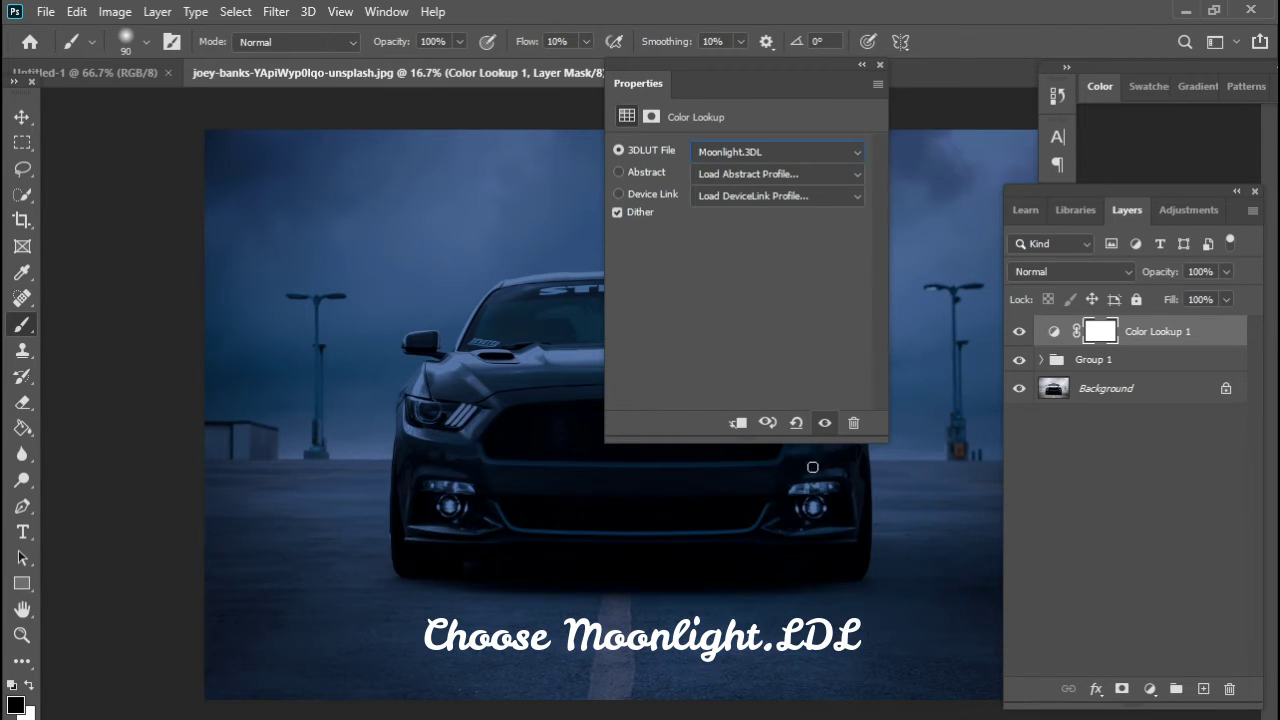
{"action": "left_click", "coordinate": [878, 65]}
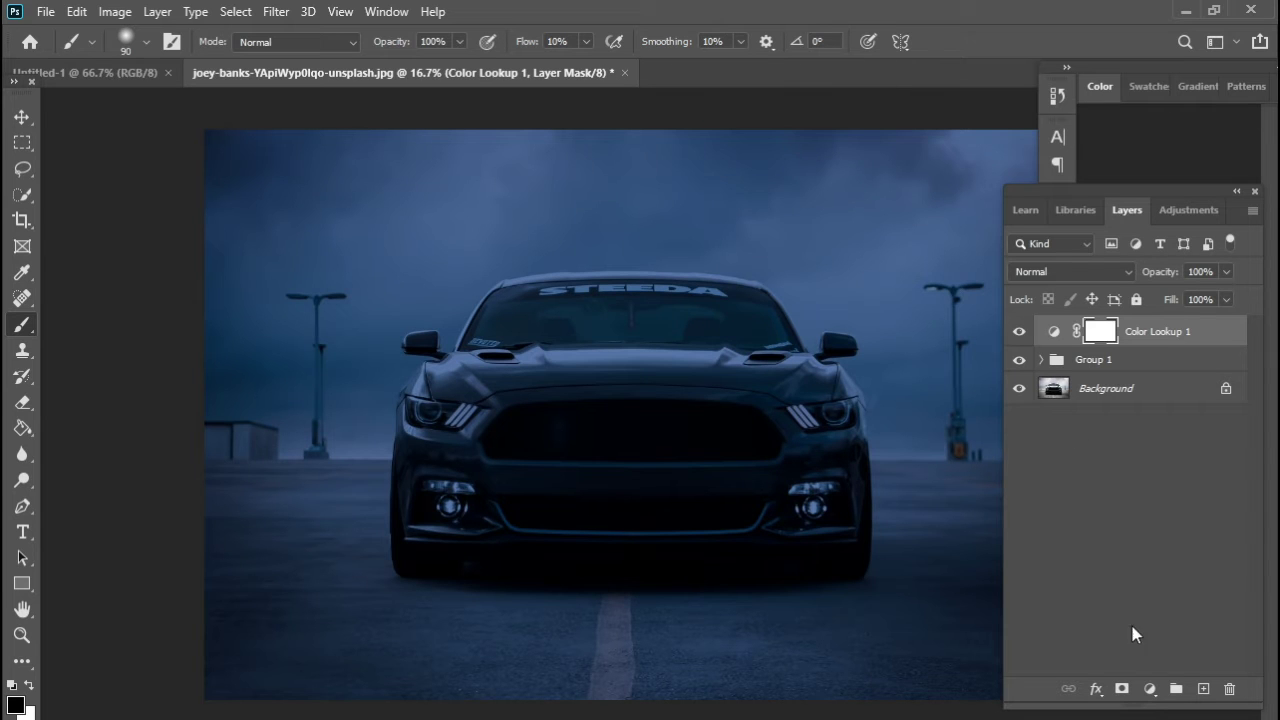
{"action": "left_click", "coordinate": [1150, 688]}
Step: Select the regular Brush tool with pure black as the foreground colour
{"action": "left_click", "coordinate": [1071, 594]}
{"action": "right_click", "coordinate": [22, 324]}
{"action": "left_click", "coordinate": [70, 329]}
{"action": "left_click", "coordinate": [20, 708]}
{"action": "left_click_drag", "start_coordinate": [766, 405], "coordinate": [495, 498]}
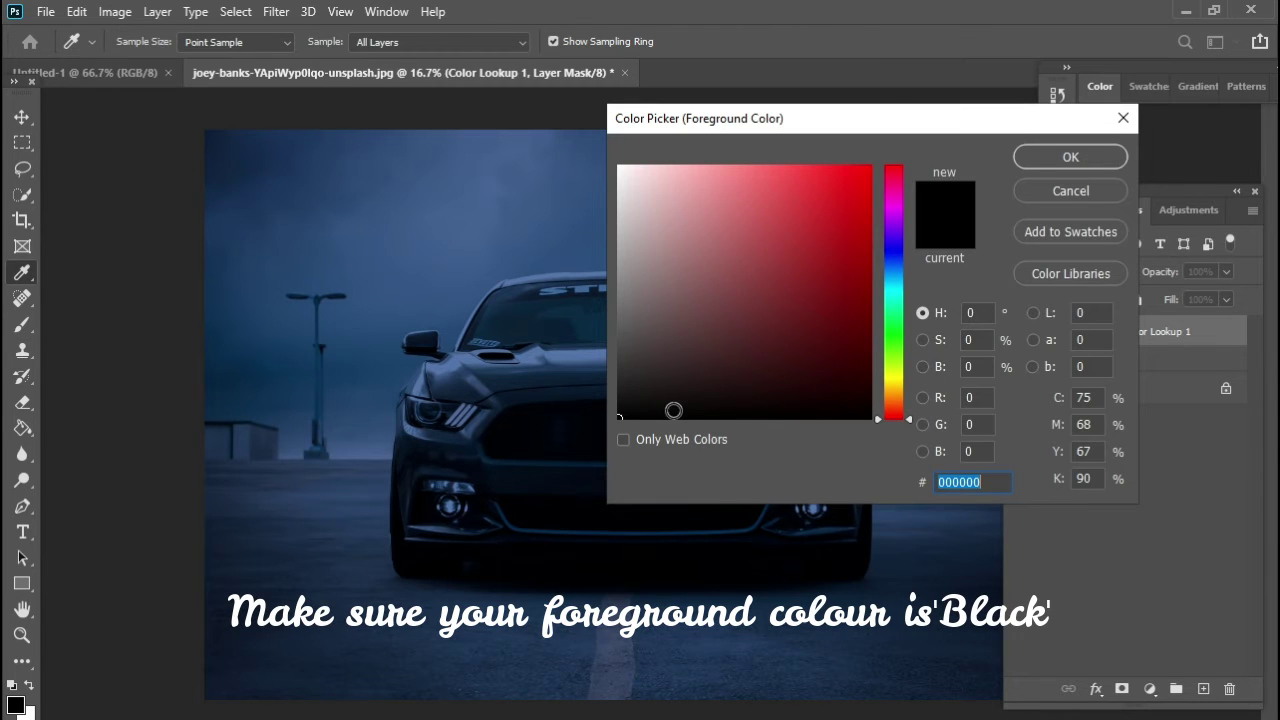
{"action": "left_click", "coordinate": [1058, 156]}
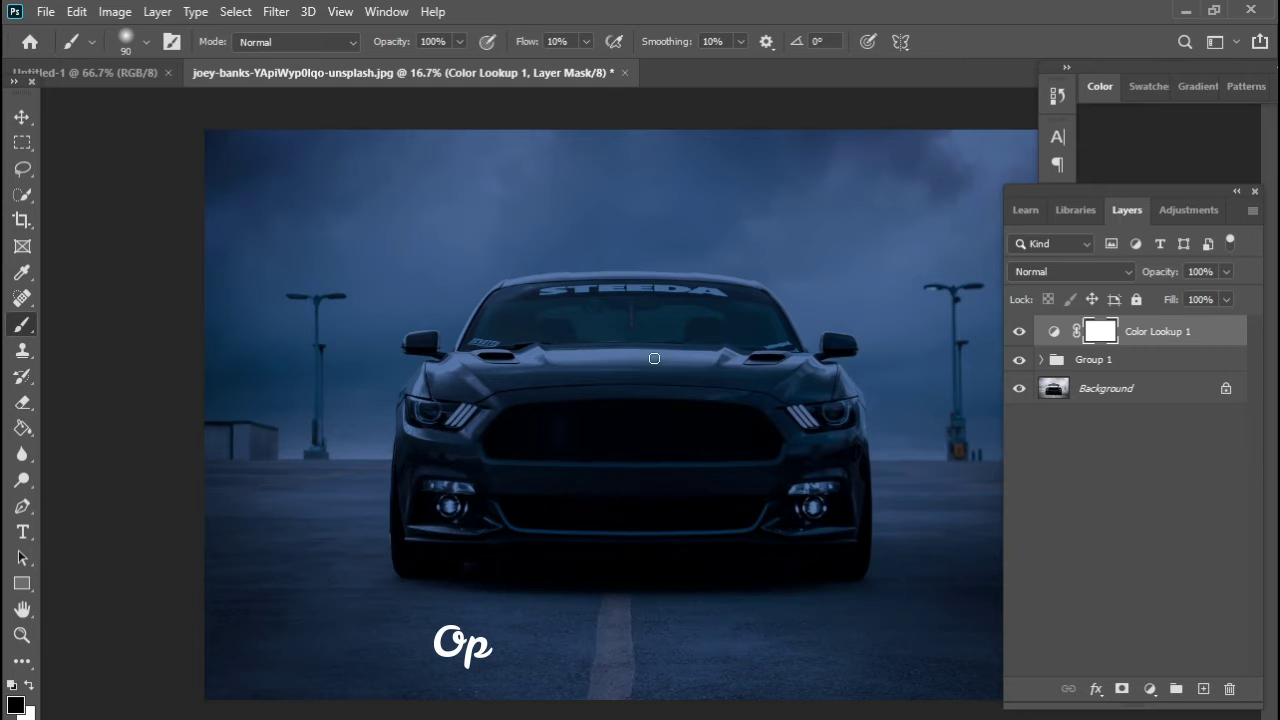
Step: Paint the Color Lookup mask along the lower grille bar and upper grille edge
{"action": "scroll", "coordinate": [624, 386], "scroll_direction": "up", "scroll_amount": 1}
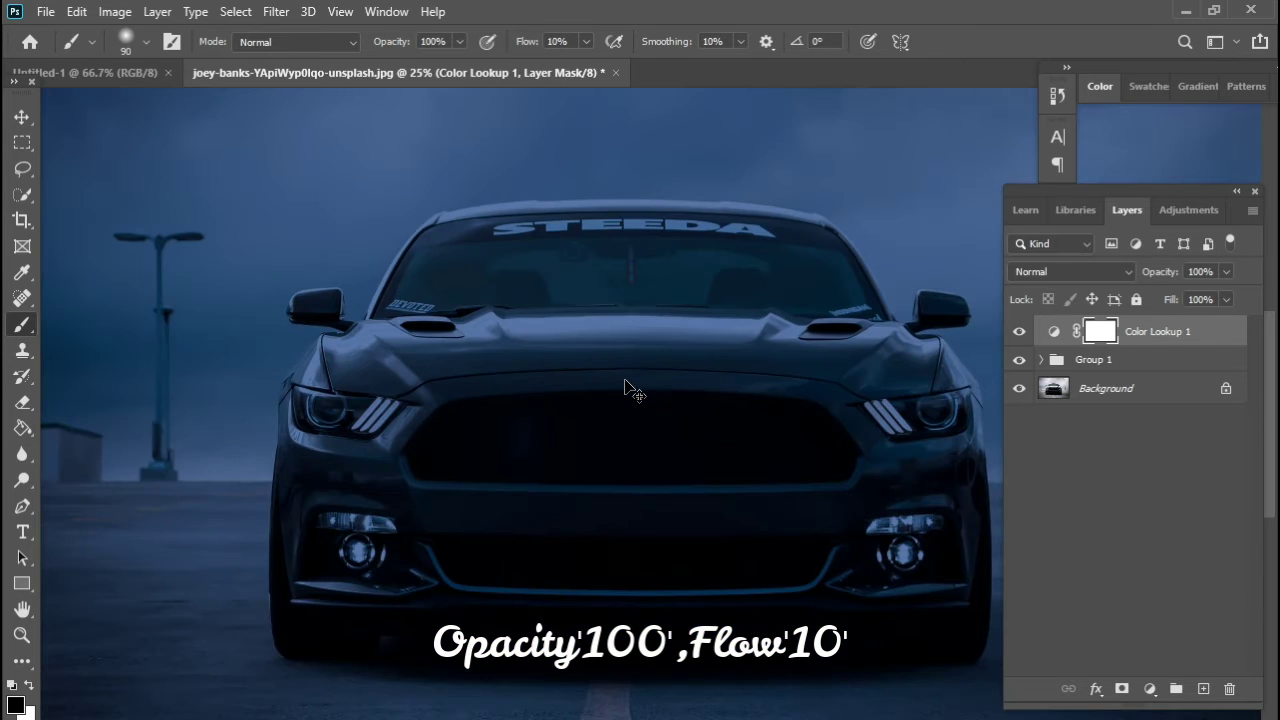
{"action": "scroll", "coordinate": [626, 386], "scroll_direction": "up", "scroll_amount": 1}
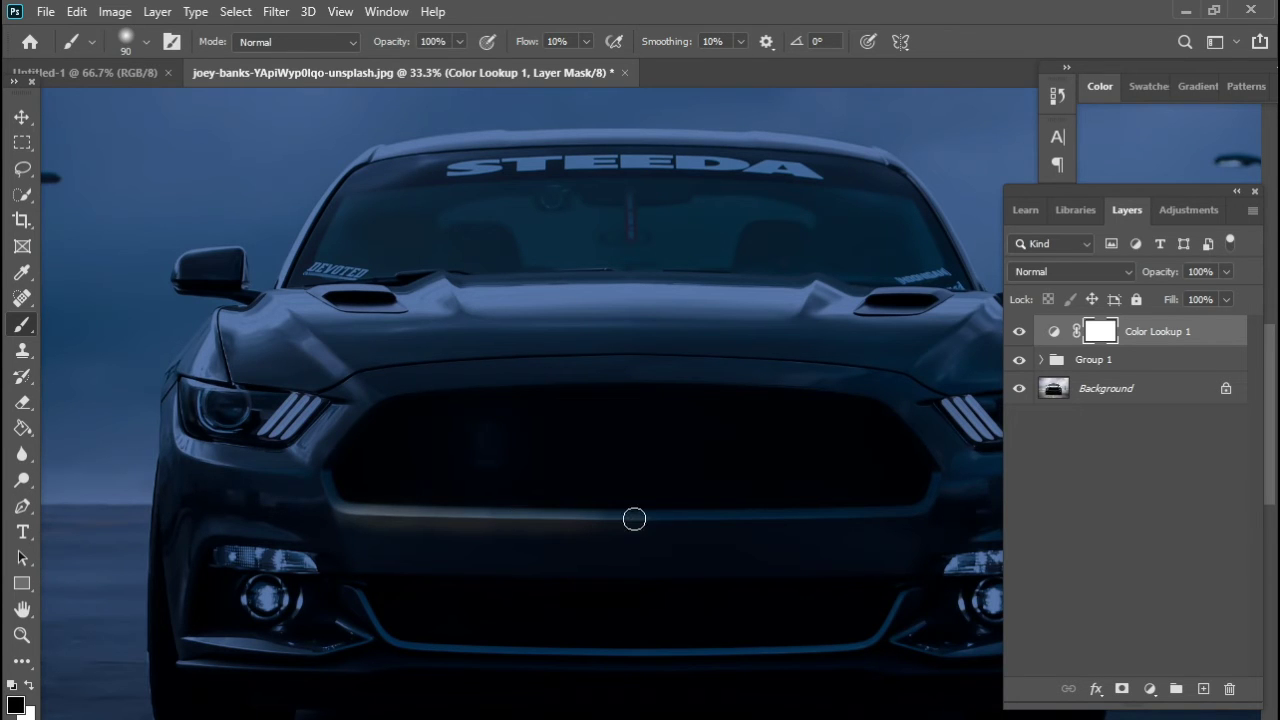
{"action": "mouse_move", "coordinate": [559, 524]}
{"action": "left_mouse_down"}
{"action": "mouse_move", "coordinate": [766, 523]}
{"action": "mouse_move", "coordinate": [356, 516]}
{"action": "mouse_move", "coordinate": [909, 517]}
{"action": "left_mouse_up"}
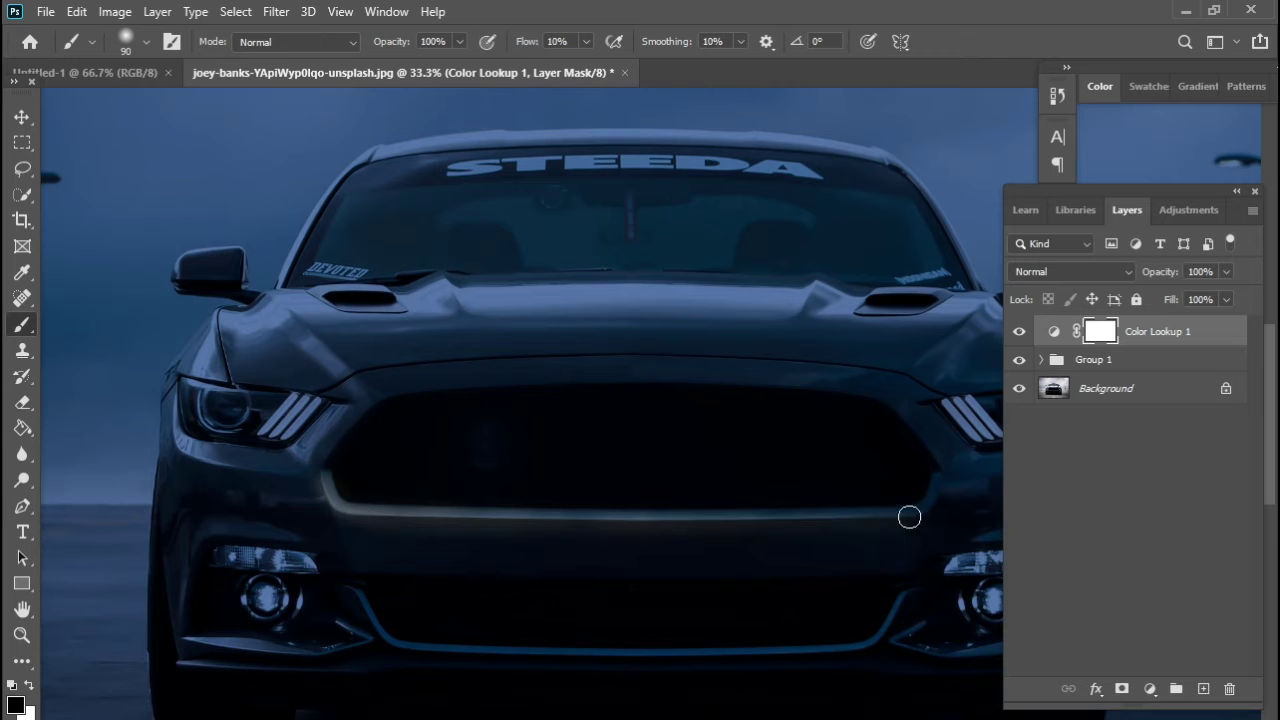
{"action": "left_click_drag", "start_coordinate": [315, 480], "coordinate": [820, 535]}
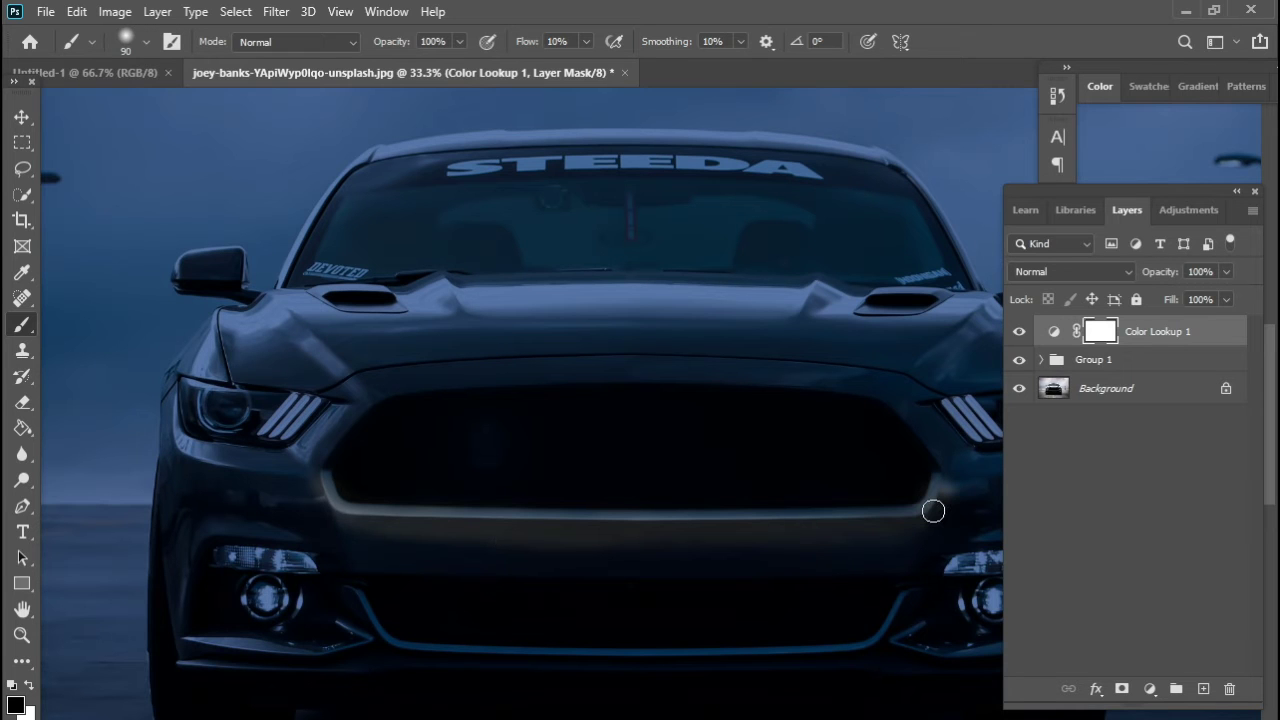
{"action": "left_click_drag", "start_coordinate": [933, 511], "coordinate": [343, 494]}
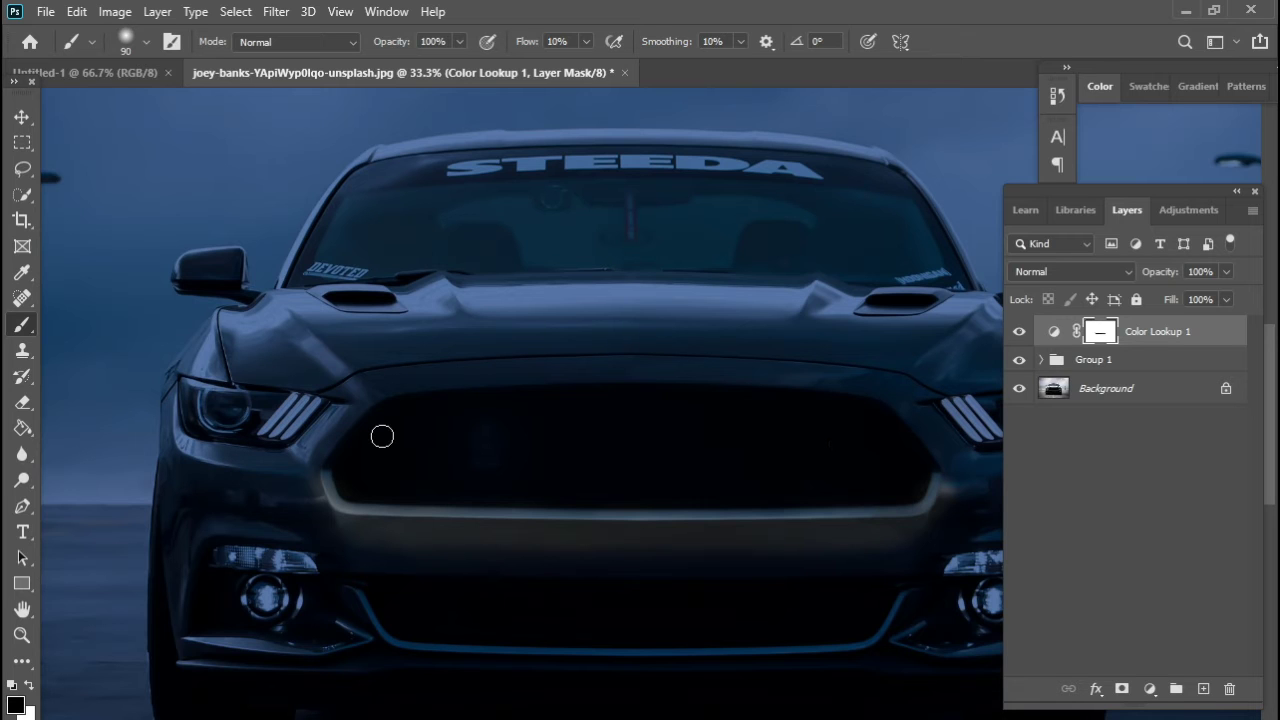
{"action": "mouse_move", "coordinate": [398, 388]}
{"action": "left_mouse_down"}
{"action": "mouse_move", "coordinate": [539, 374]}
{"action": "mouse_move", "coordinate": [870, 378]}
{"action": "left_mouse_up"}
Step: Paint the mask around both headlights and over the left headlight LED strips
{"action": "key", "text": "x"}
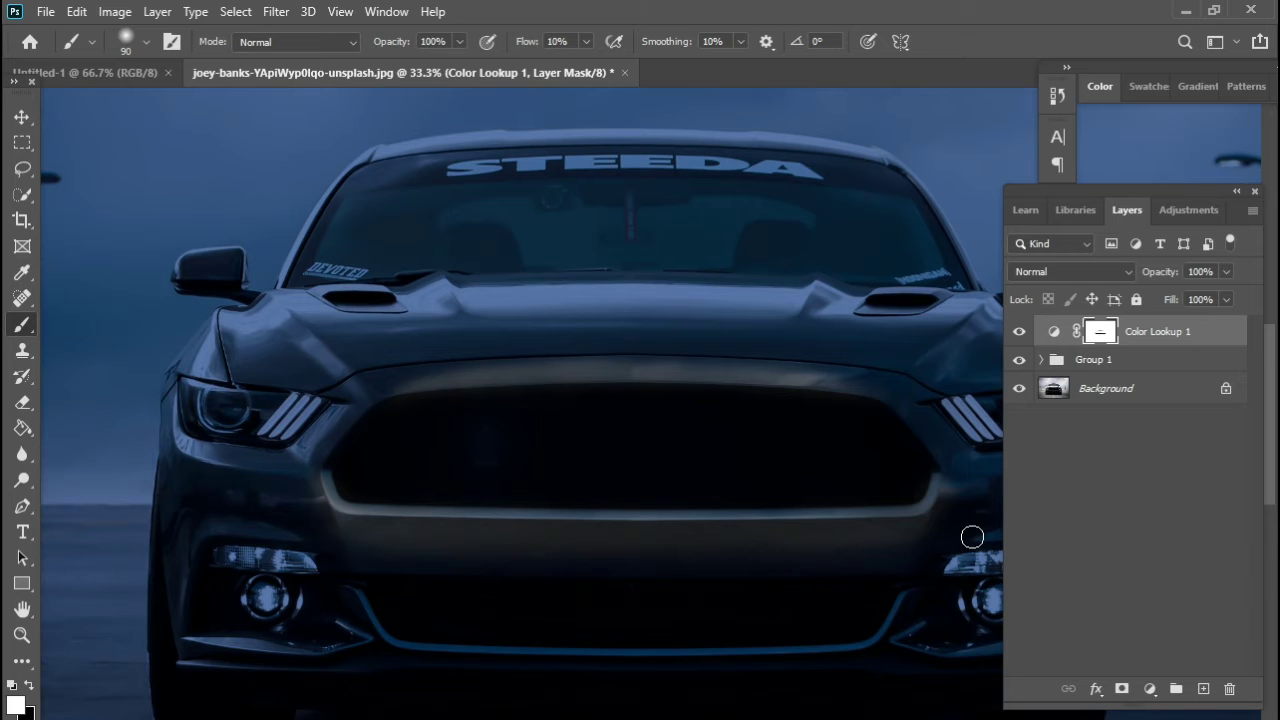
{"action": "key", "text": "x"}
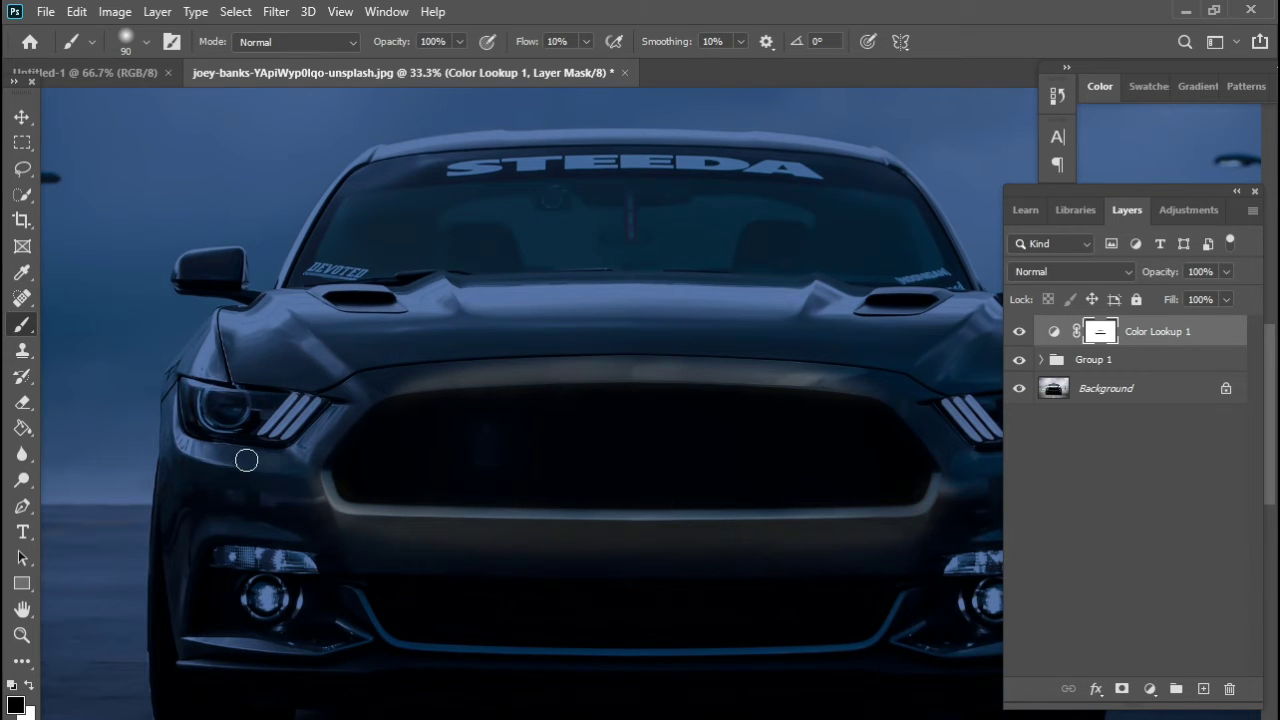
{"action": "left_click_drag", "start_coordinate": [246, 460], "coordinate": [280, 443]}
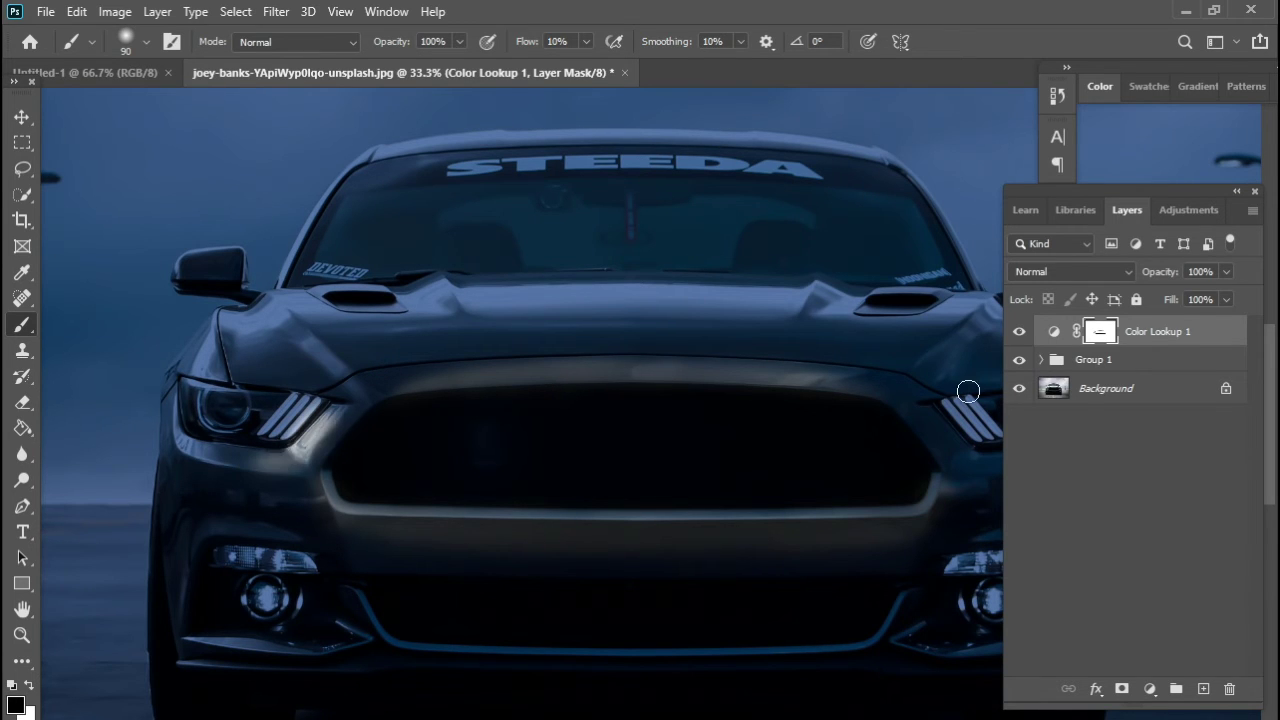
{"action": "mouse_move", "coordinate": [926, 420]}
{"action": "left_mouse_down"}
{"action": "mouse_move", "coordinate": [987, 457]}
{"action": "mouse_move", "coordinate": [1024, 461]}
{"action": "left_mouse_up"}
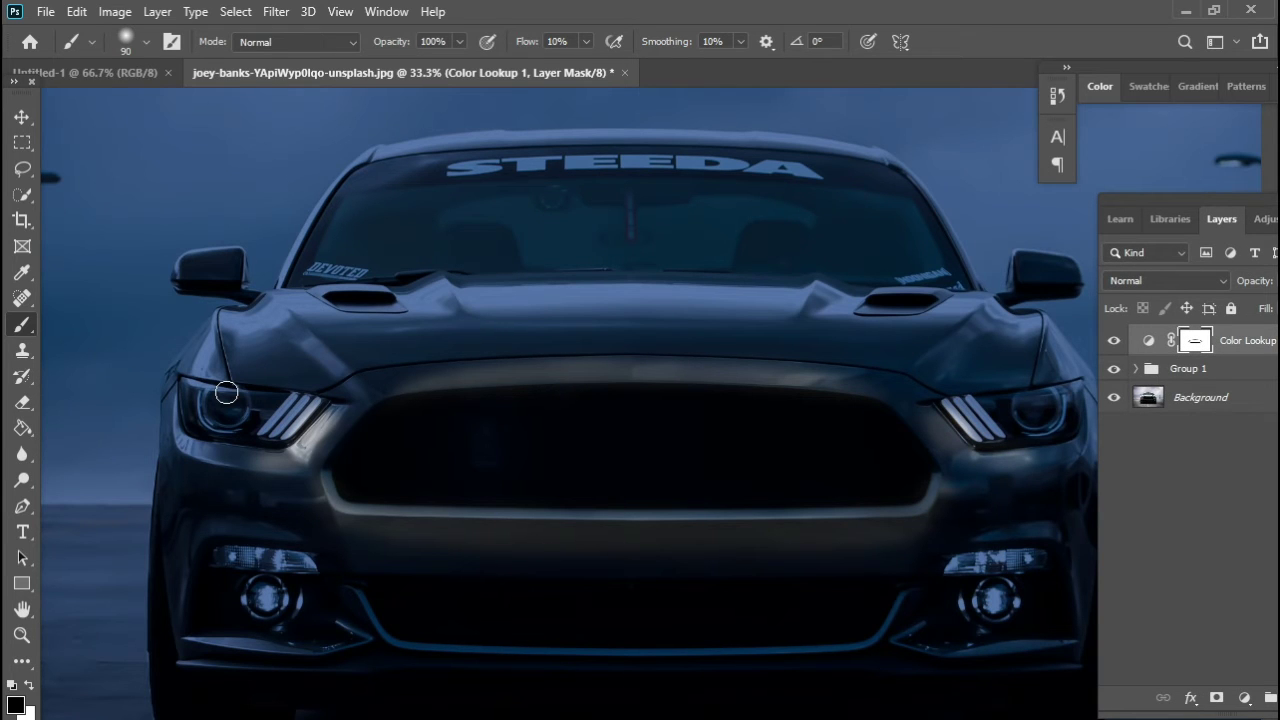
{"action": "left_click_drag", "start_coordinate": [226, 393], "coordinate": [300, 415]}
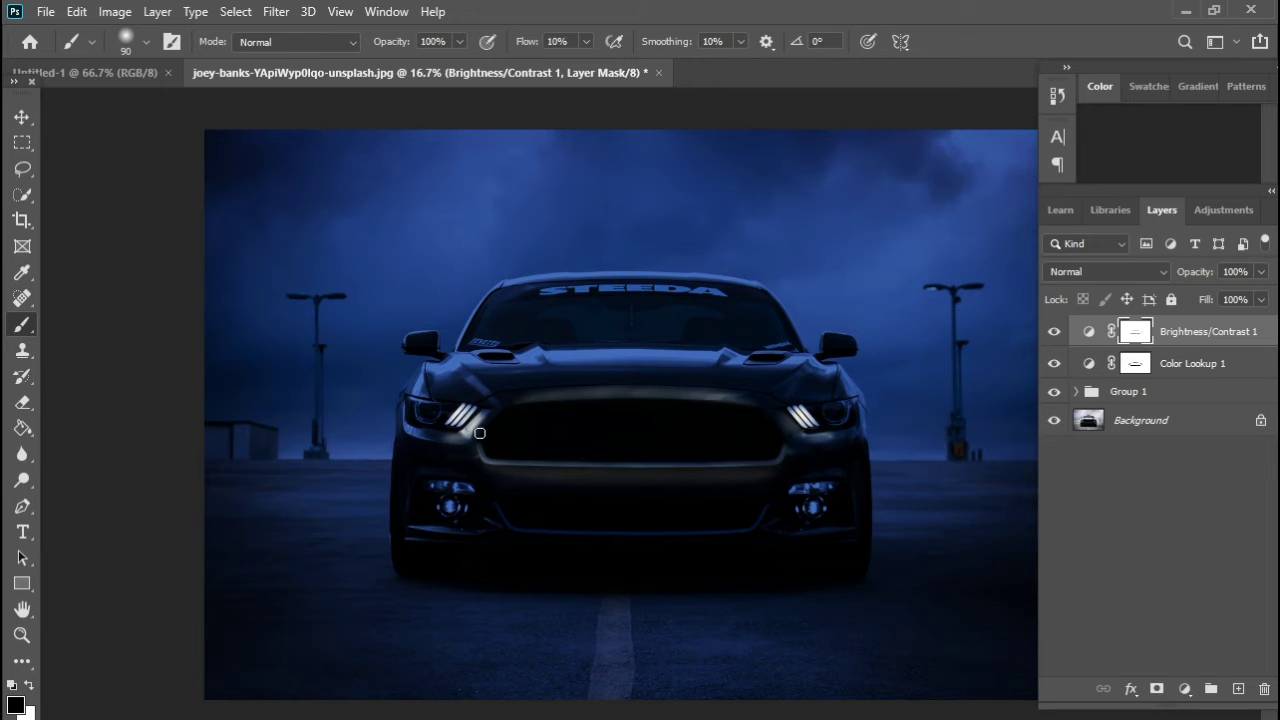
Step: Brush a faint brighter band across the road on the Brightness/Contrast 1 mask
{"action": "left_click", "coordinate": [29, 688]}
{"action": "key", "text": "x"}
{"action": "right_click", "coordinate": [1171, 328]}
{"action": "key", "text": "Escape"}
{"action": "key", "text": "ctrl+plus"}
{"action": "scroll", "coordinate": [303, 611], "scroll_direction": "down", "scroll_amount": 1}
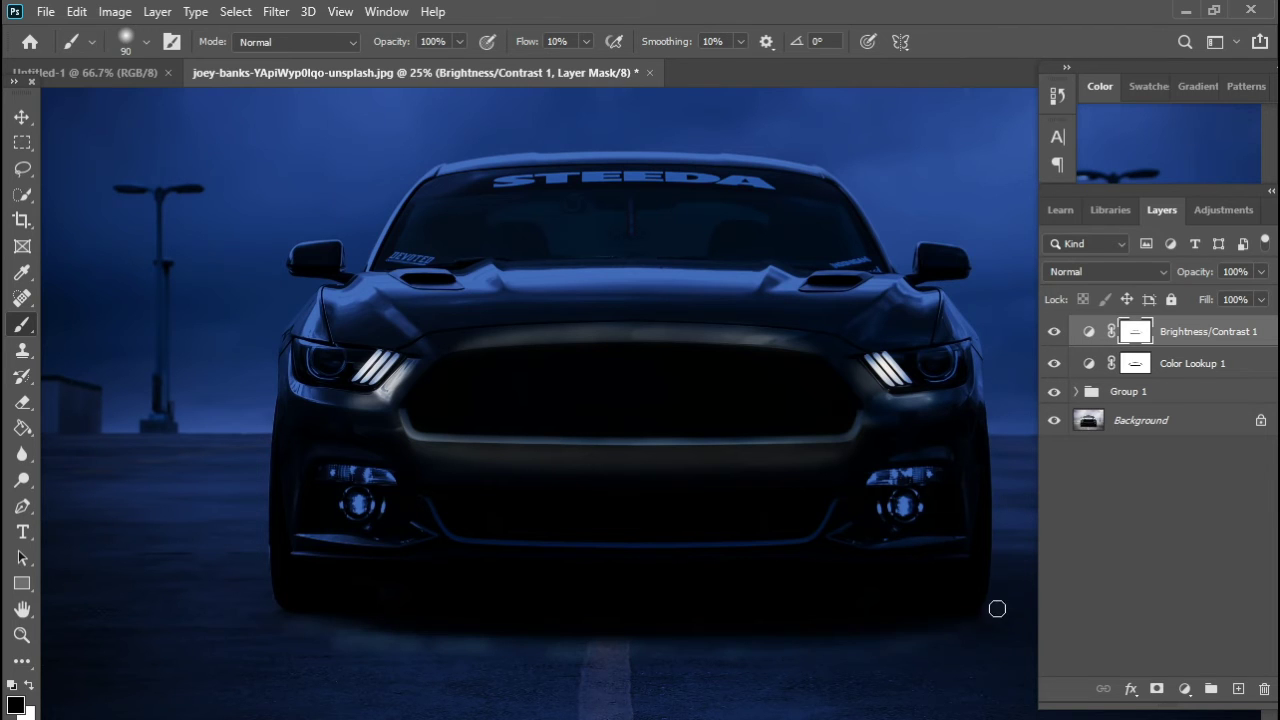
{"action": "left_click_drag", "start_coordinate": [906, 640], "coordinate": [718, 646]}
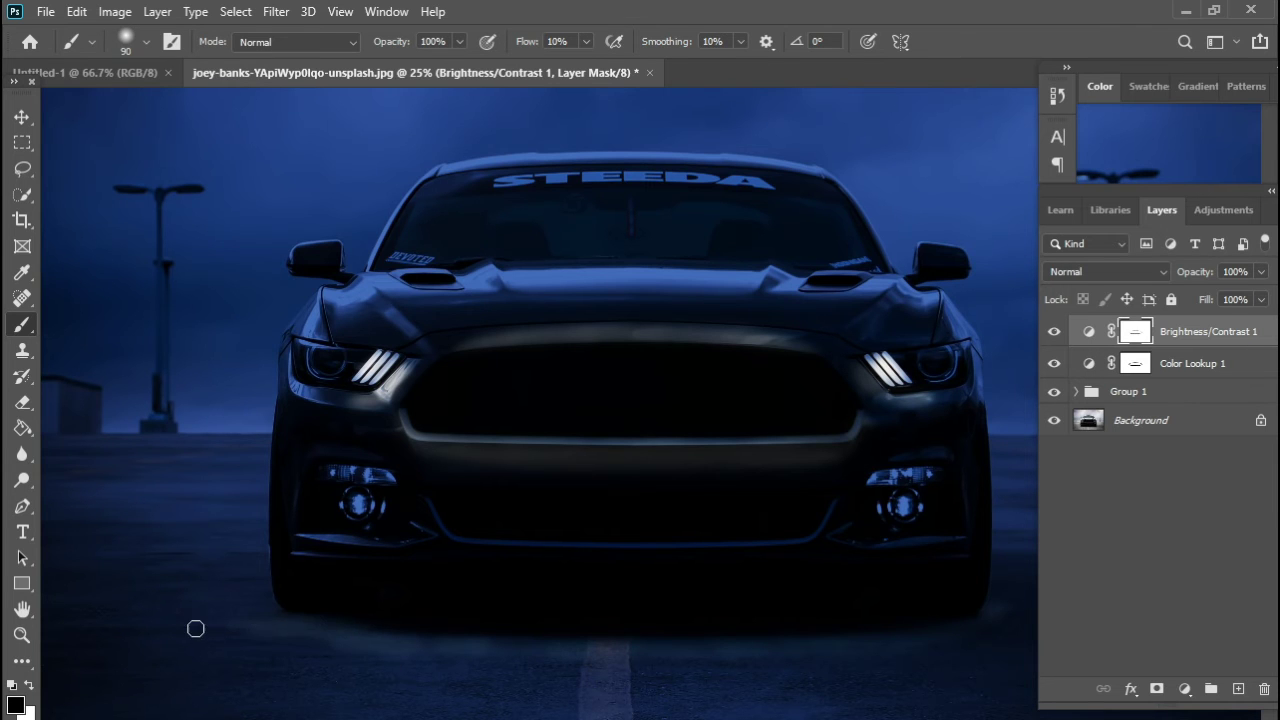
{"action": "key", "text": "ctrl+minus"}
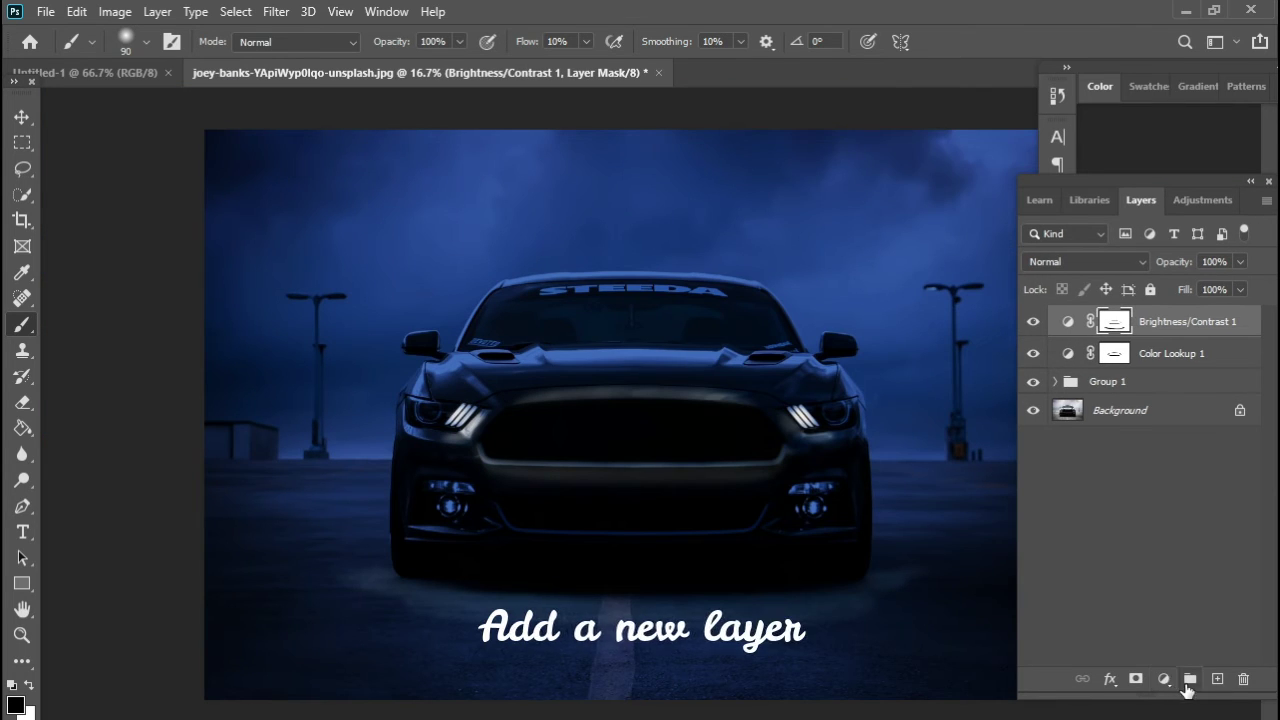
Step: Add a new Layer 2 with a cyan Outer Glow at 100% opacity and 6 px size
{"action": "left_click", "coordinate": [1216, 680]}
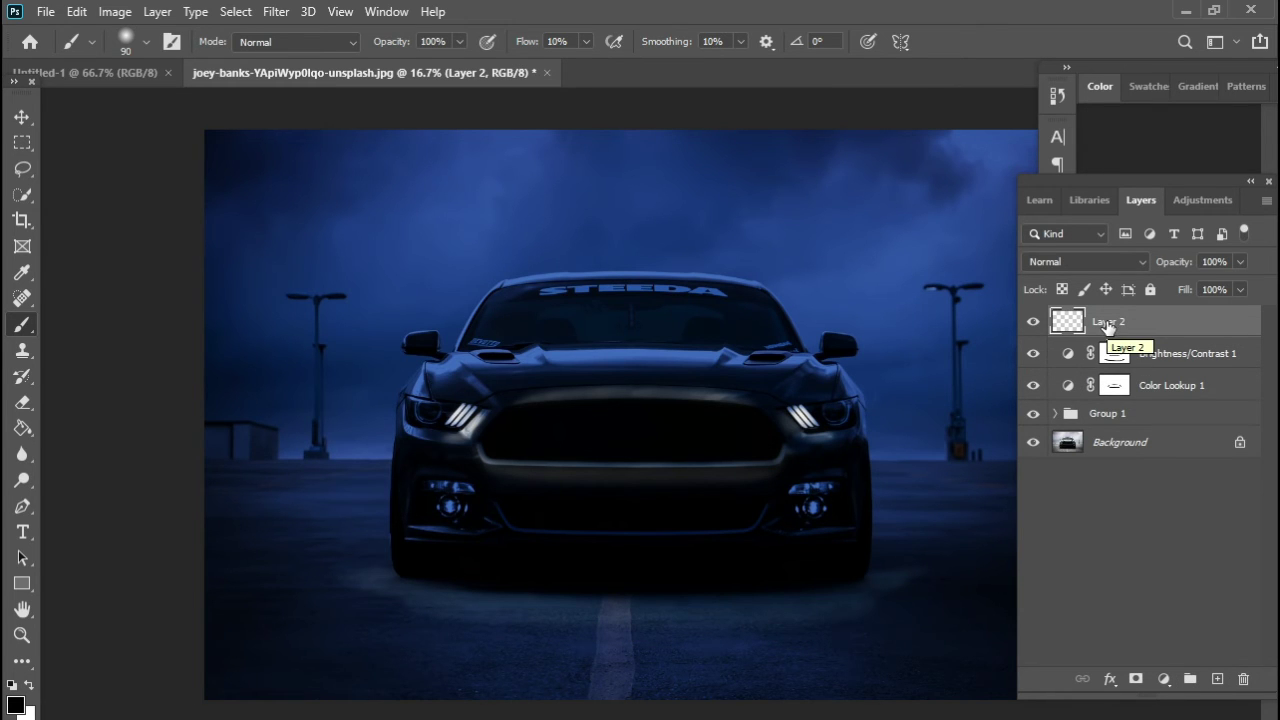
{"action": "right_click", "coordinate": [1107, 322]}
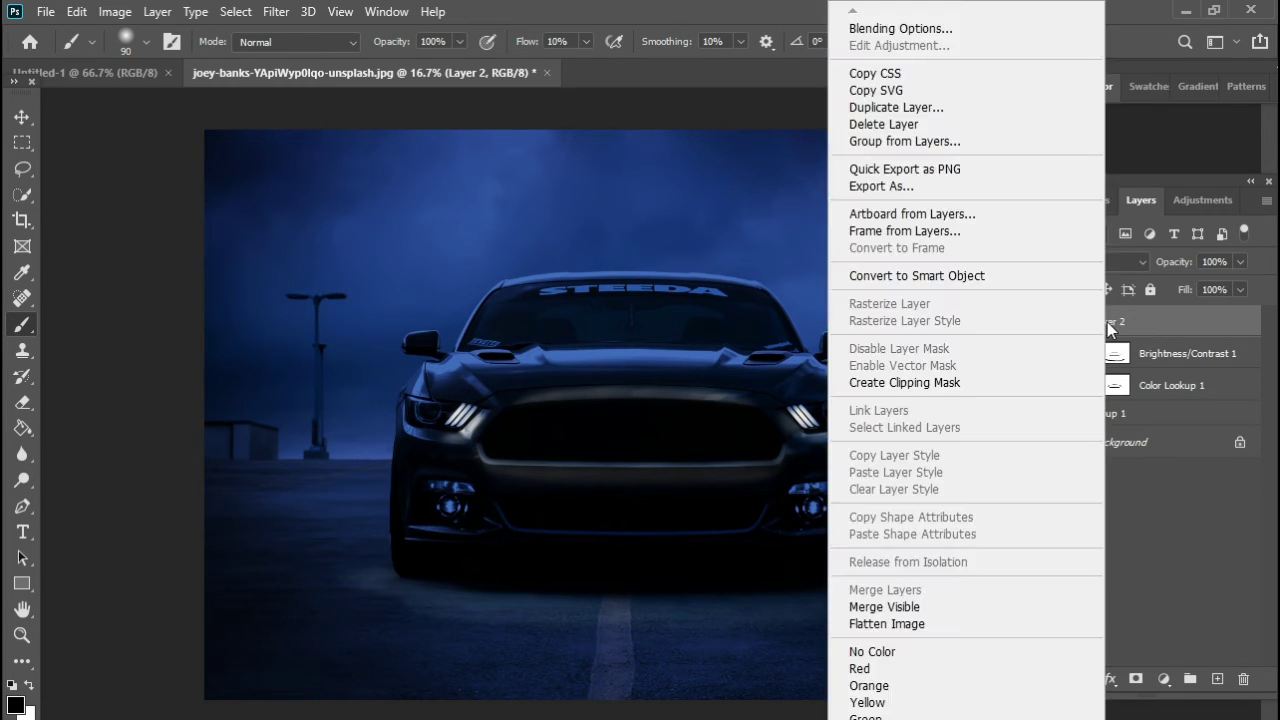
{"action": "left_click", "coordinate": [872, 28]}
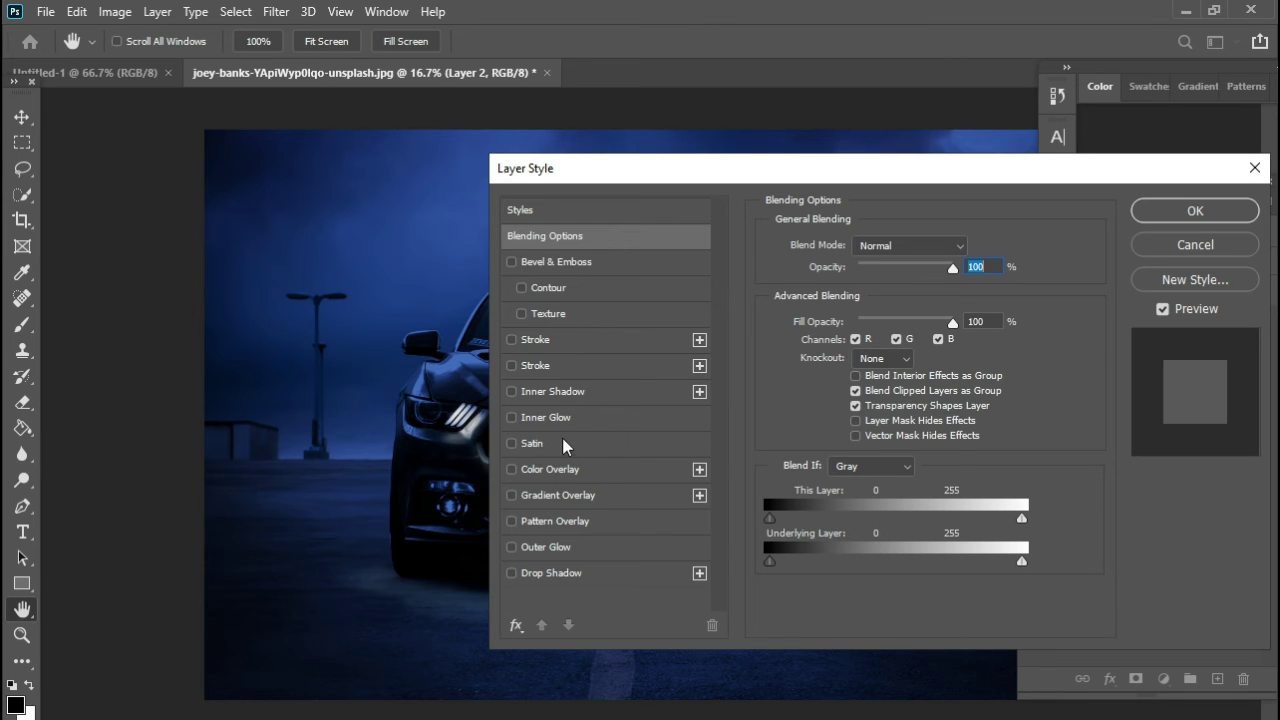
{"action": "left_click", "coordinate": [553, 547]}
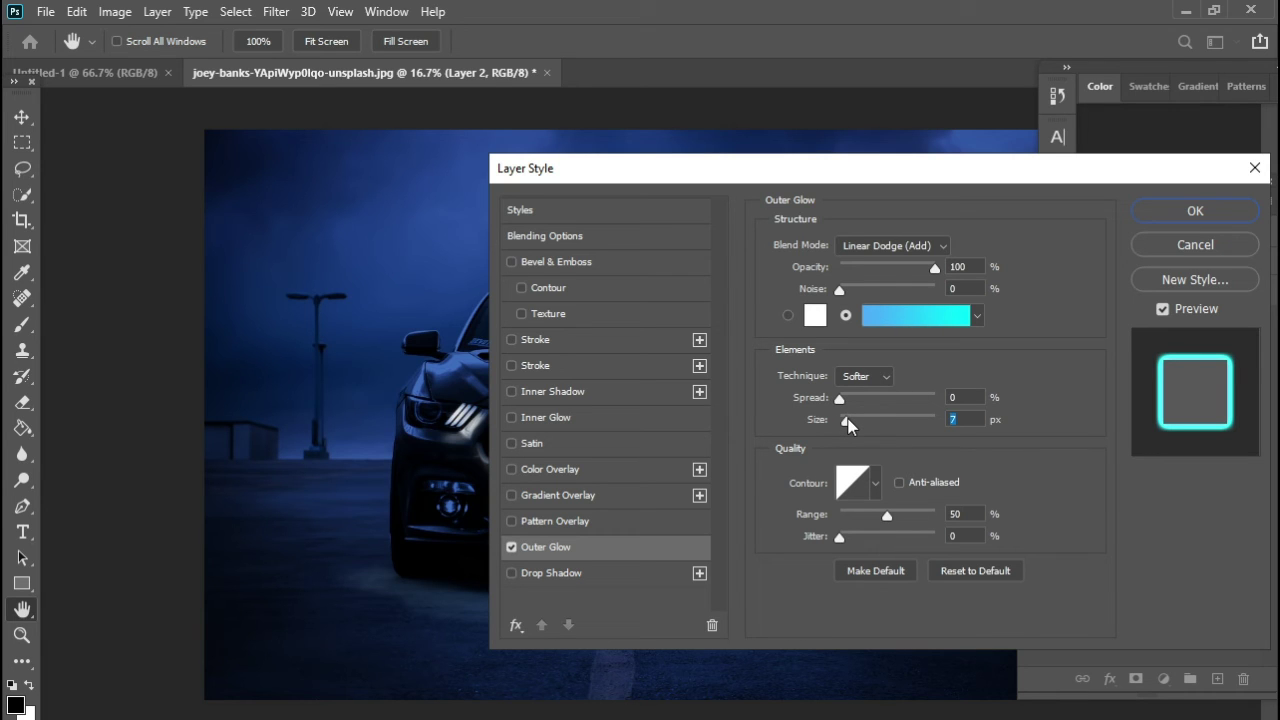
{"action": "left_click_drag", "start_coordinate": [848, 427], "coordinate": [869, 442]}
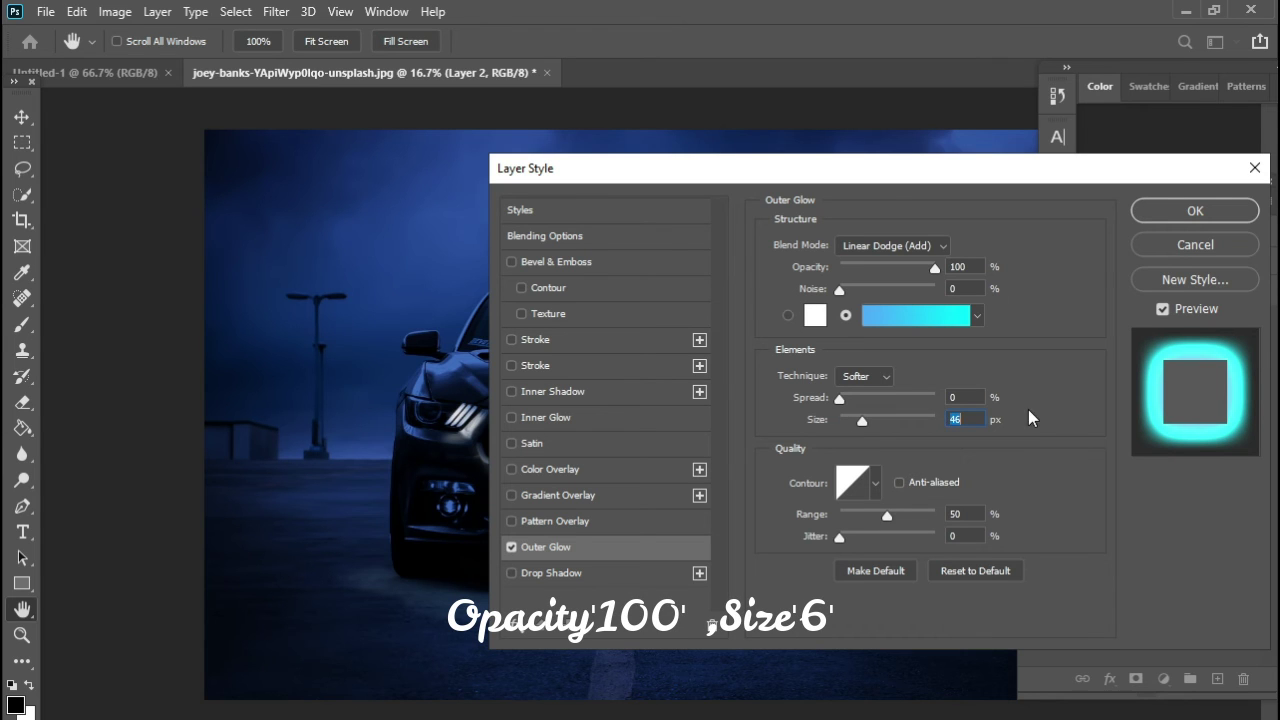
{"action": "type", "text": "56"}
{"action": "key", "text": "BackSpace"}
{"action": "key", "text": "BackSpace"}
{"action": "type", "text": "50"}
{"action": "key", "text": "BackSpace"}
{"action": "key", "text": "BackSpace"}
{"action": "type", "text": "6"}
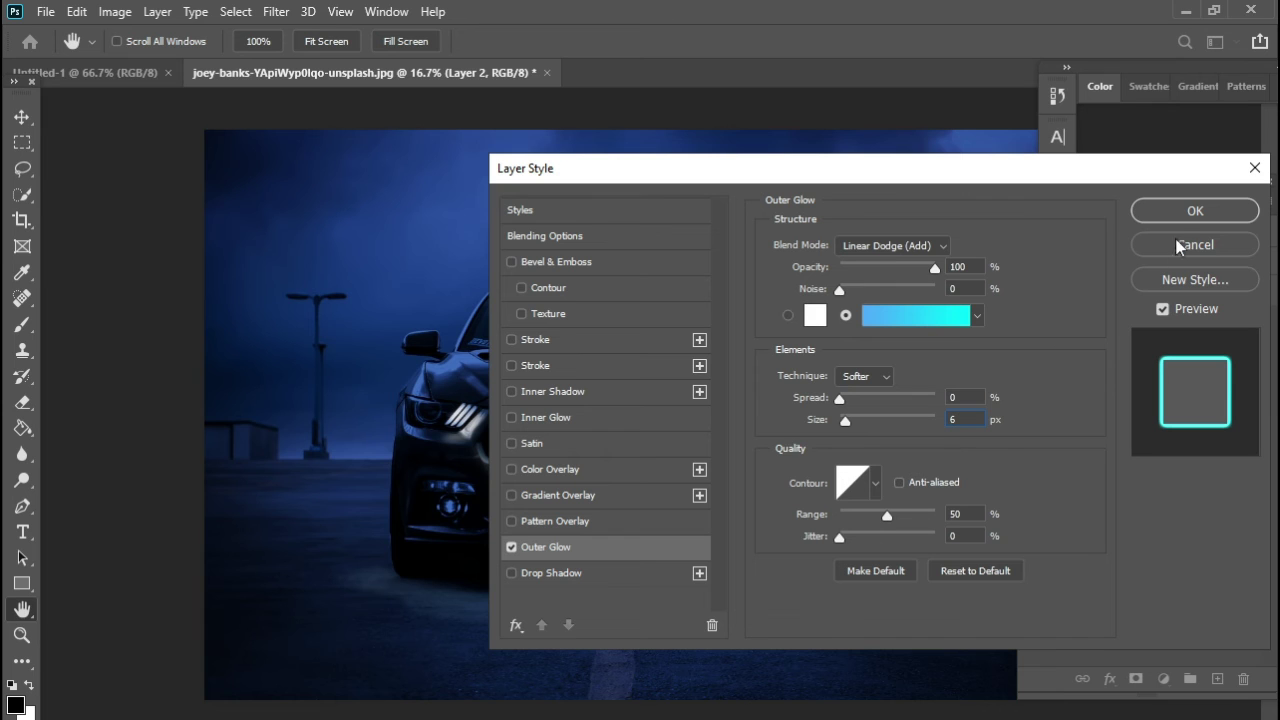
{"action": "left_click", "coordinate": [1195, 211]}
{"action": "key", "text": "b"}
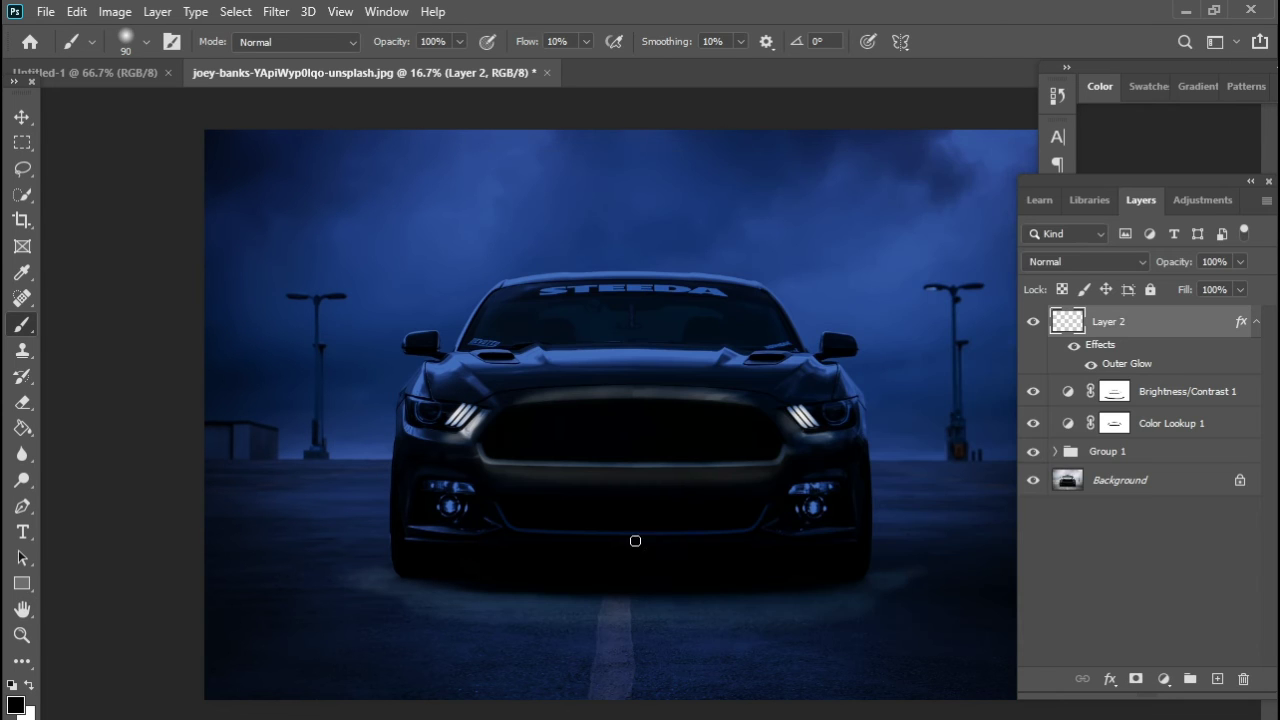
Step: Zoom in on the car's front and raise the brush flow to 100%
{"action": "key", "text": "ctrl+plus"}
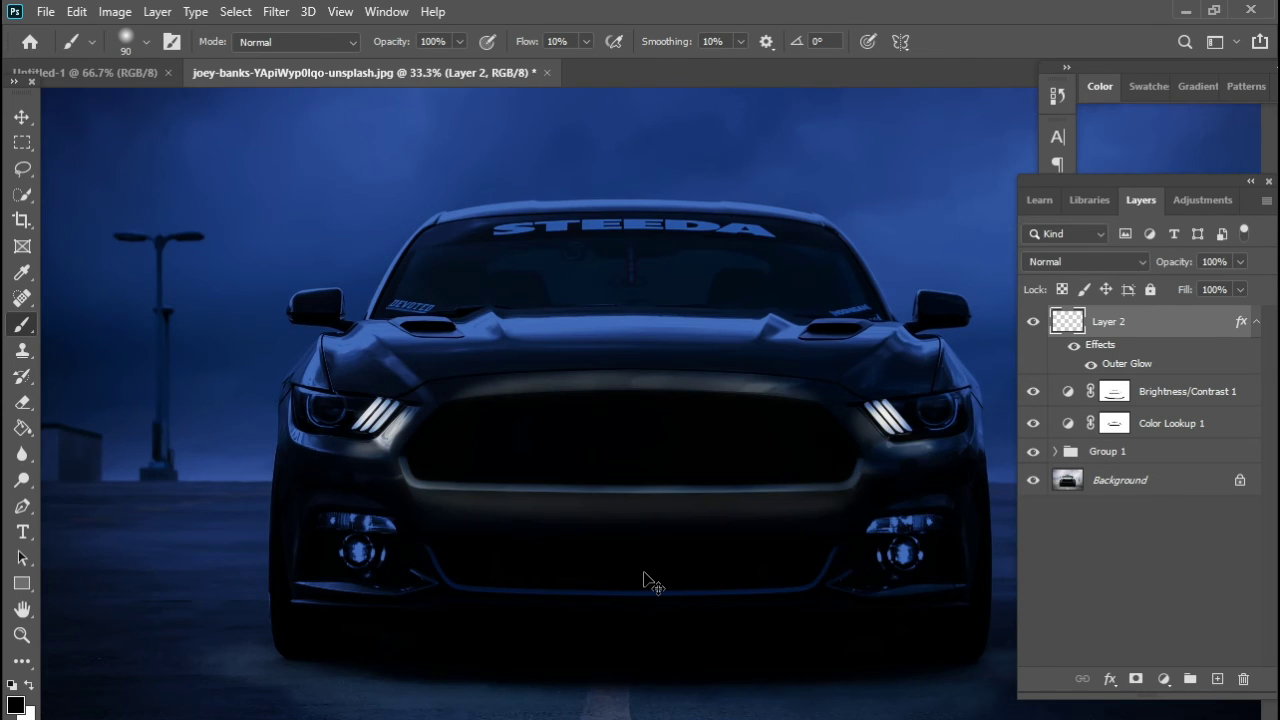
{"action": "key", "text": "ctrl+plus"}
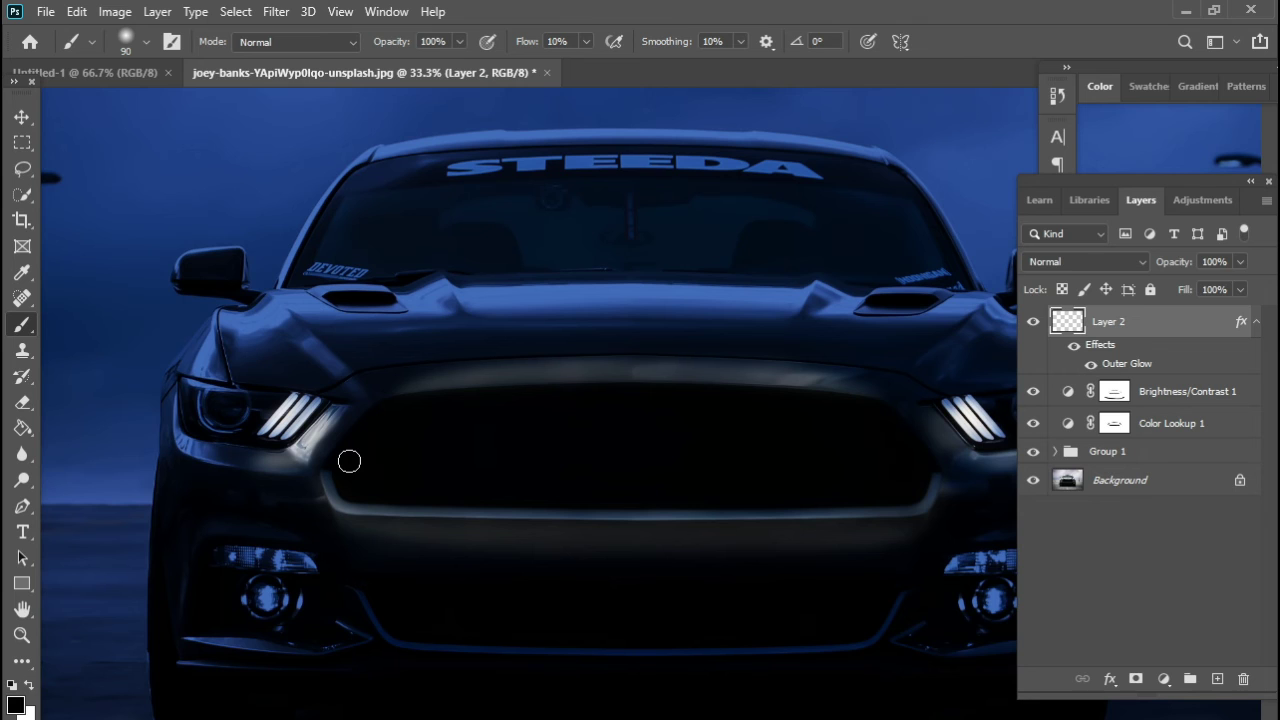
{"action": "left_click", "coordinate": [586, 42]}
{"action": "left_click_drag", "start_coordinate": [583, 61], "coordinate": [655, 62]}
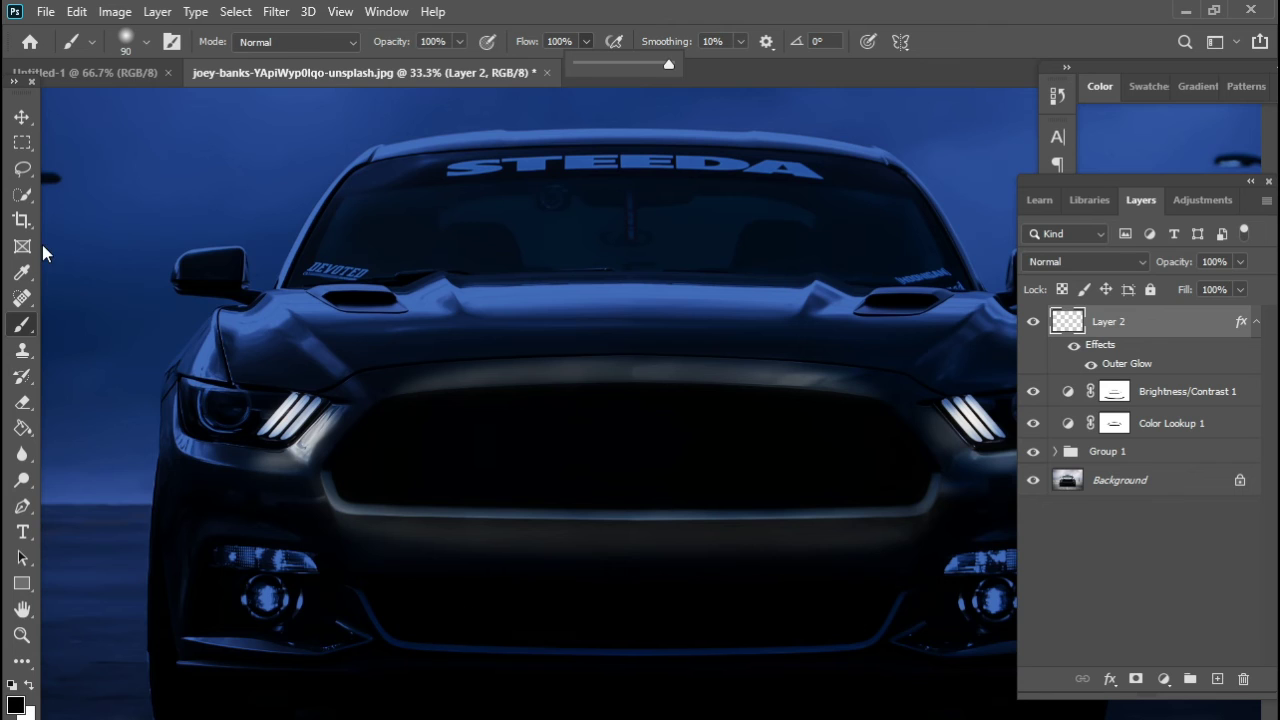
{"action": "left_click", "coordinate": [130, 340]}
Step: Choose the 90 px Soft Round brush tip at 0% hardness
{"action": "right_click", "coordinate": [32, 324]}
{"action": "left_click", "coordinate": [70, 325]}
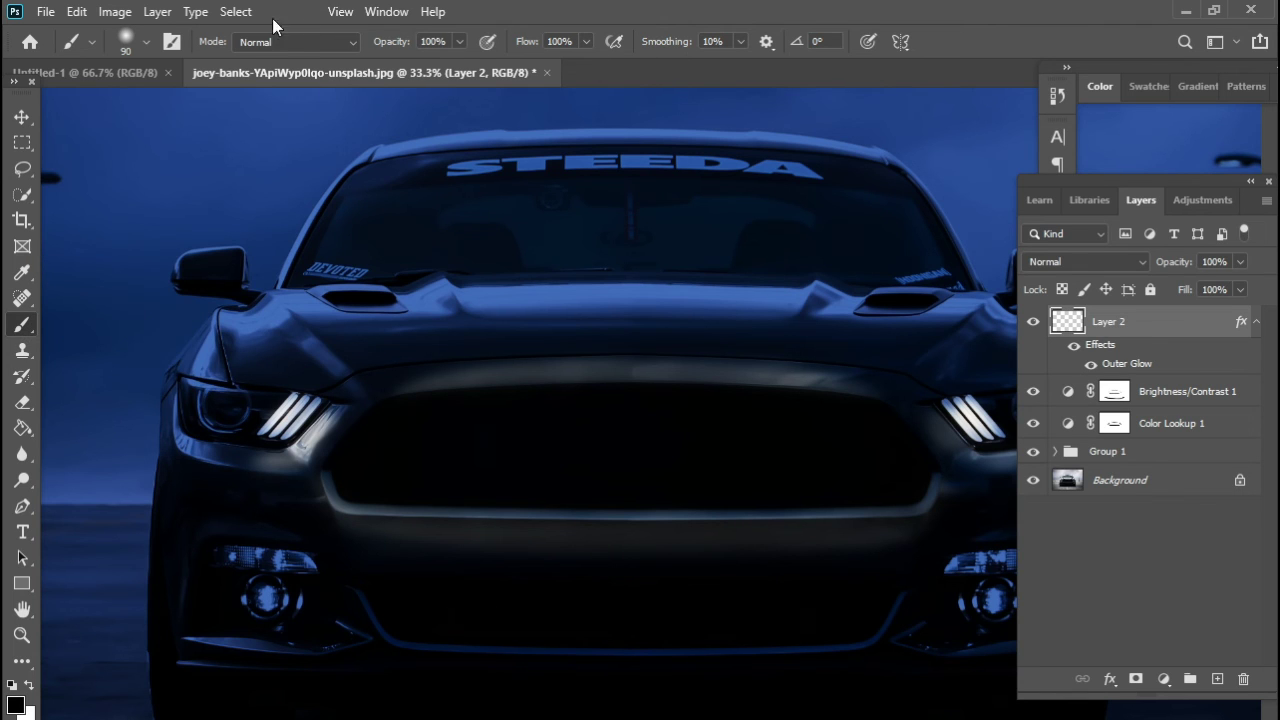
{"action": "left_click", "coordinate": [147, 42]}
{"action": "left_click", "coordinate": [165, 288]}
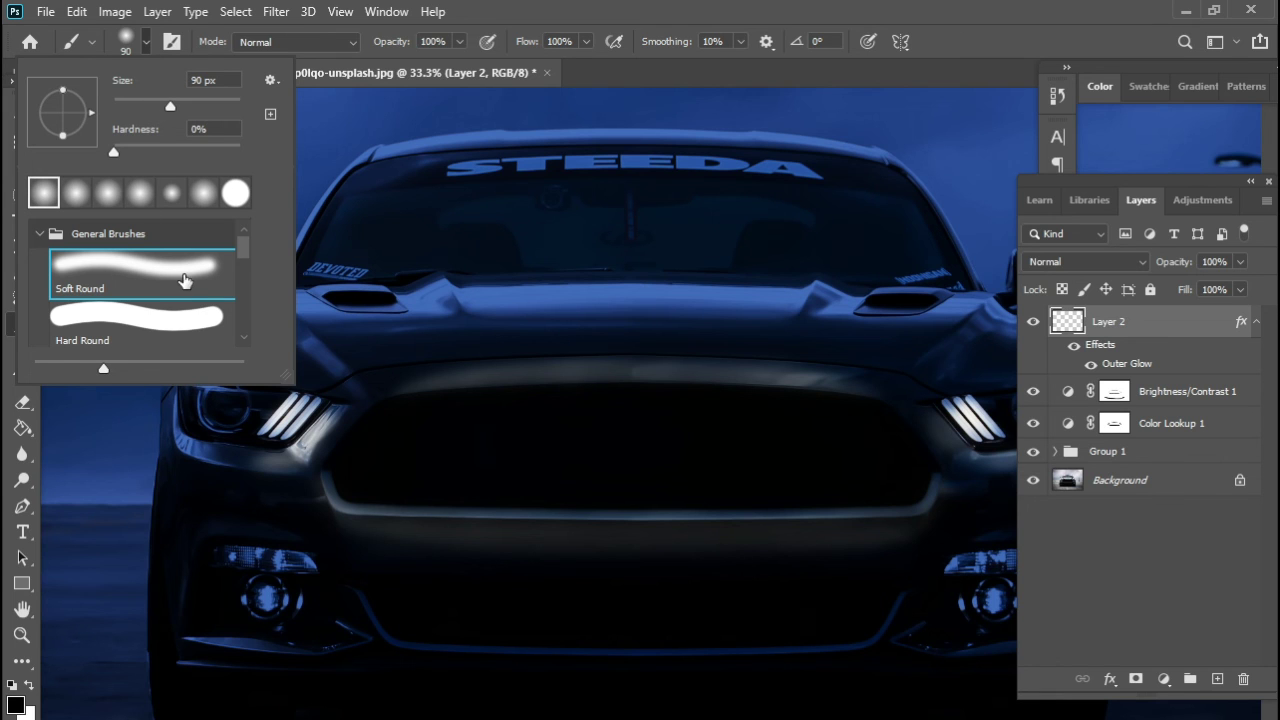
{"action": "left_click", "coordinate": [147, 42]}
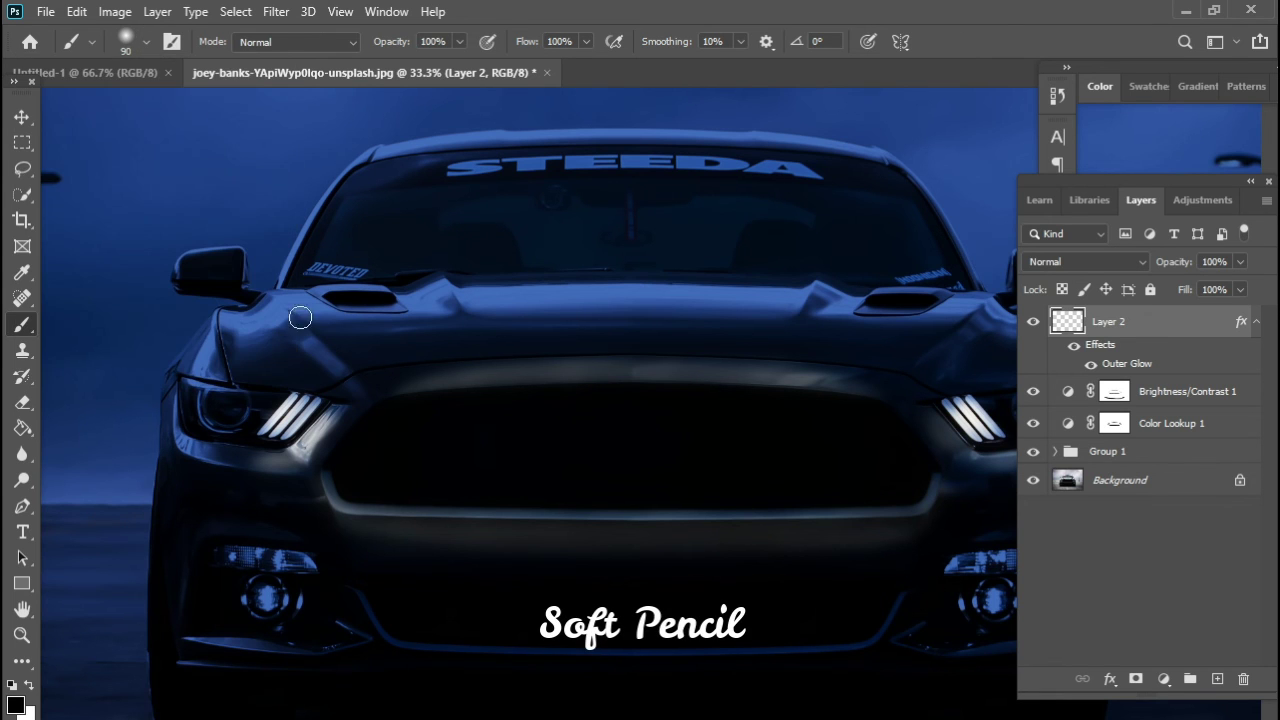
Step: Paint glowing cyan strokes around the front grille edge, undoing the extra intake strokes
{"action": "left_click", "coordinate": [343, 481]}
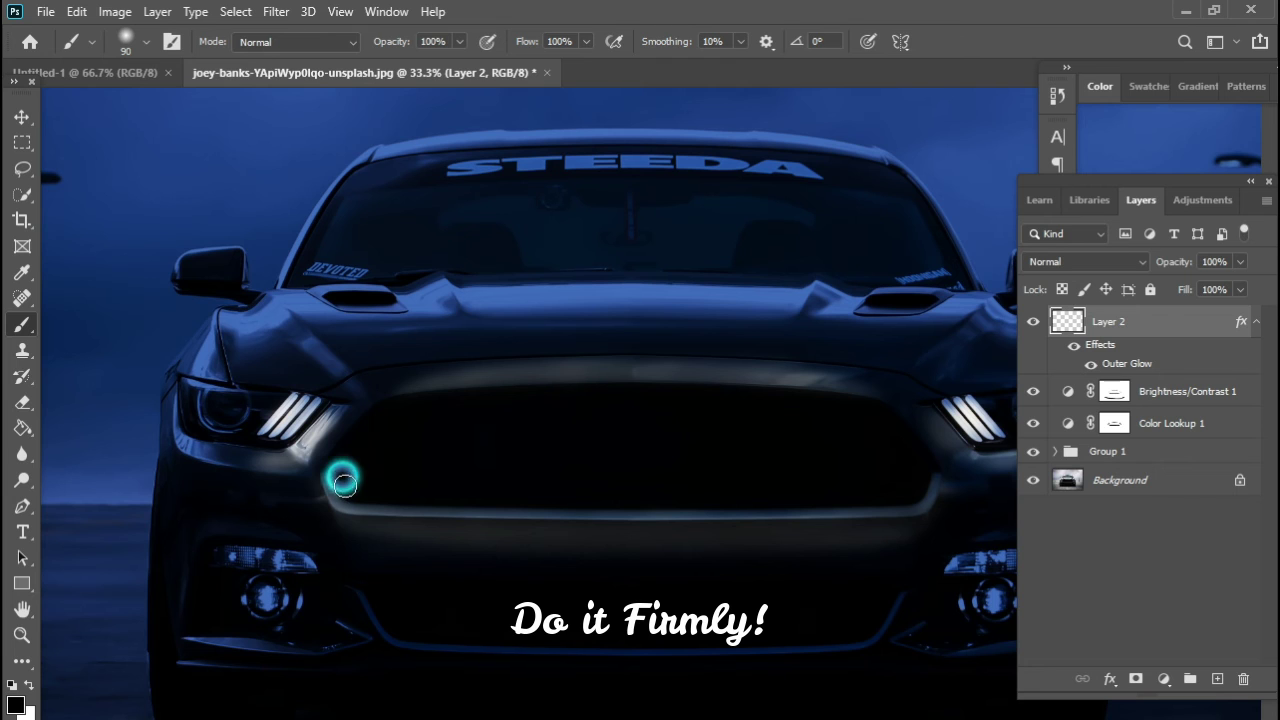
{"action": "left_click_drag", "start_coordinate": [347, 486], "coordinate": [428, 488]}
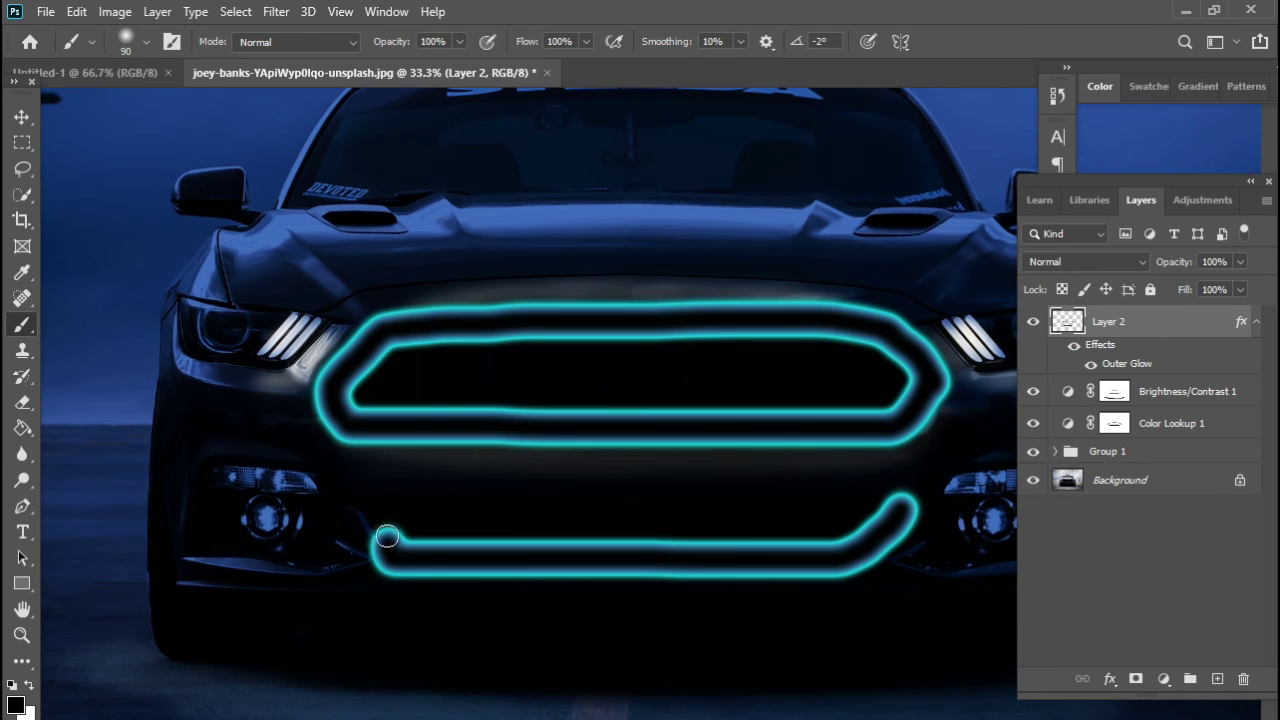
{"action": "mouse_move", "coordinate": [377, 530]}
{"action": "left_mouse_down"}
{"action": "mouse_move", "coordinate": [357, 494]}
{"action": "mouse_move", "coordinate": [909, 491]}
{"action": "mouse_move", "coordinate": [903, 518]}
{"action": "left_mouse_up"}
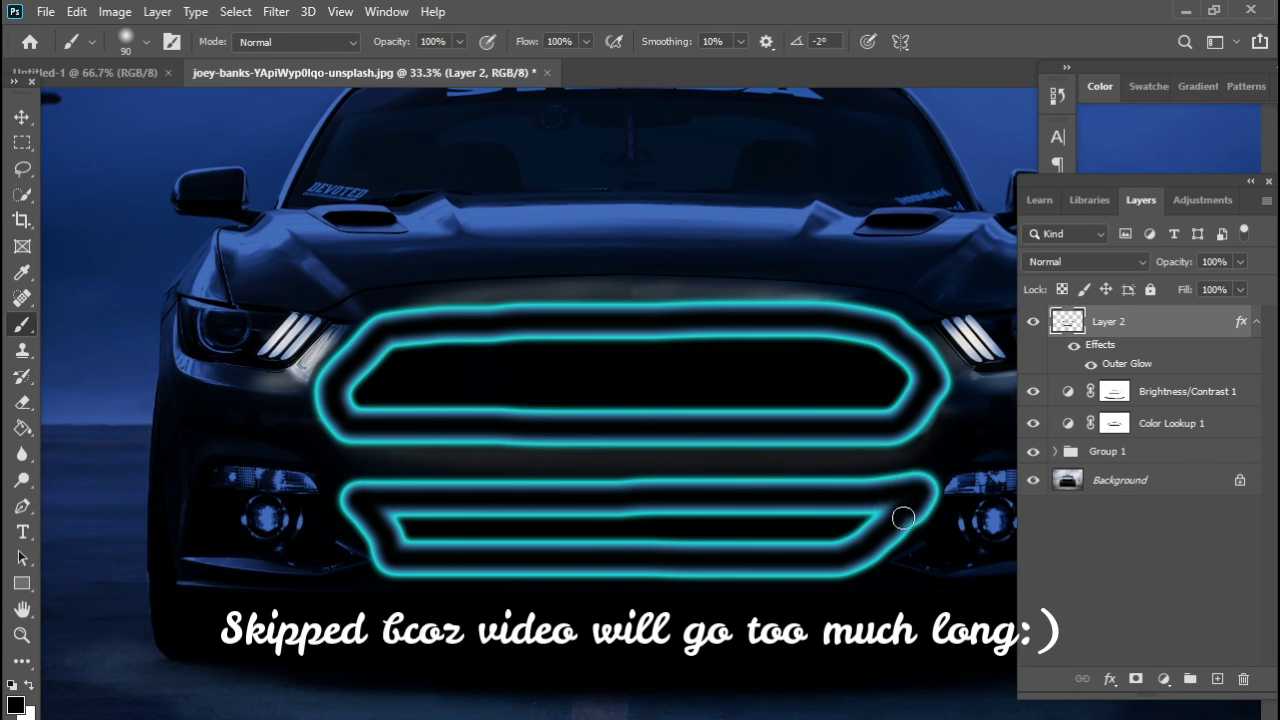
{"action": "key", "text": "ctrl+z"}
{"action": "key", "text": "ctrl+z"}
{"action": "key", "text": "ctrl+z"}
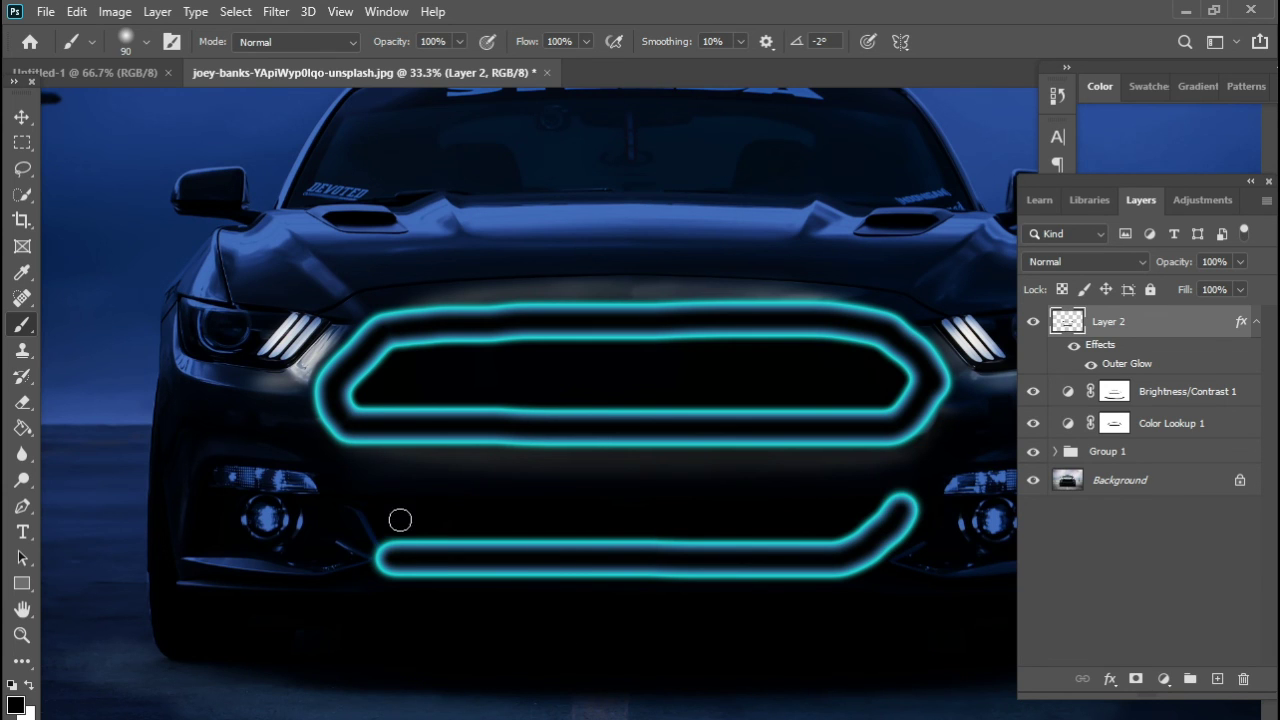
Step: Trace the lower intake's curled left end and top edge in cyan, redoing poor strokes
{"action": "left_click_drag", "start_coordinate": [395, 558], "coordinate": [357, 514]}
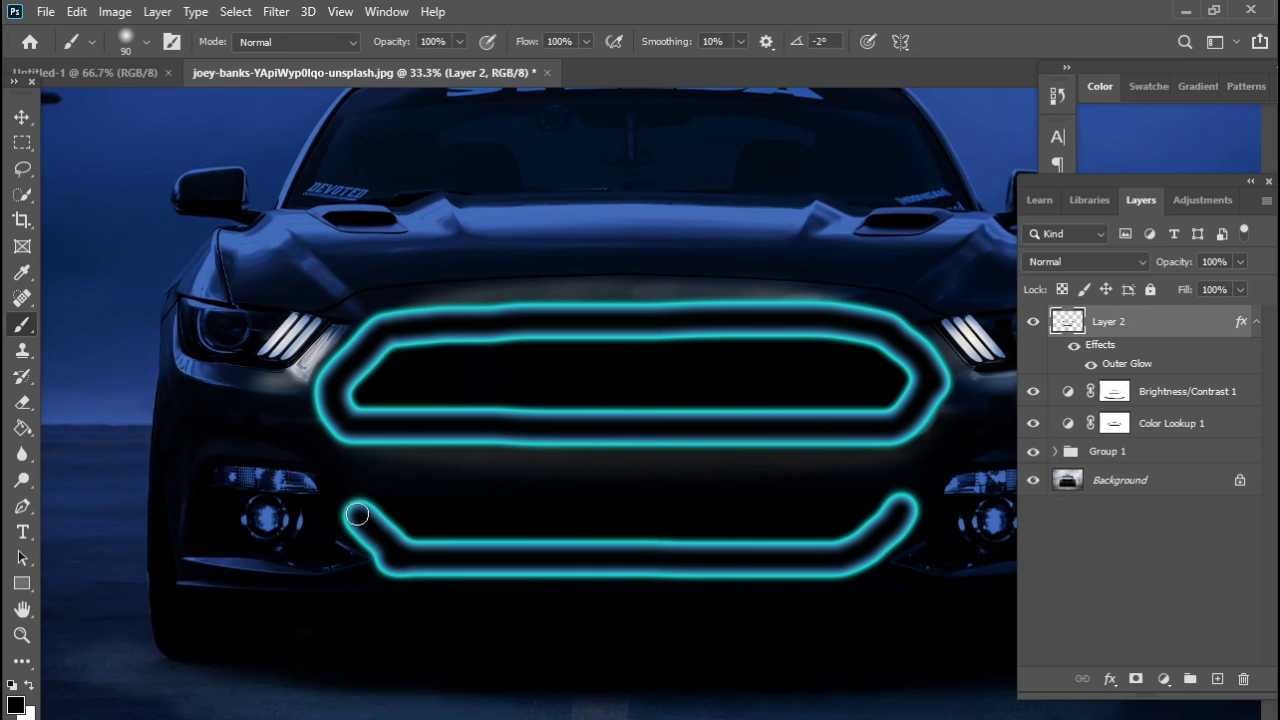
{"action": "key", "text": "ctrl+z"}
{"action": "left_click_drag", "start_coordinate": [389, 557], "coordinate": [357, 507]}
{"action": "key", "text": "ctrl+z"}
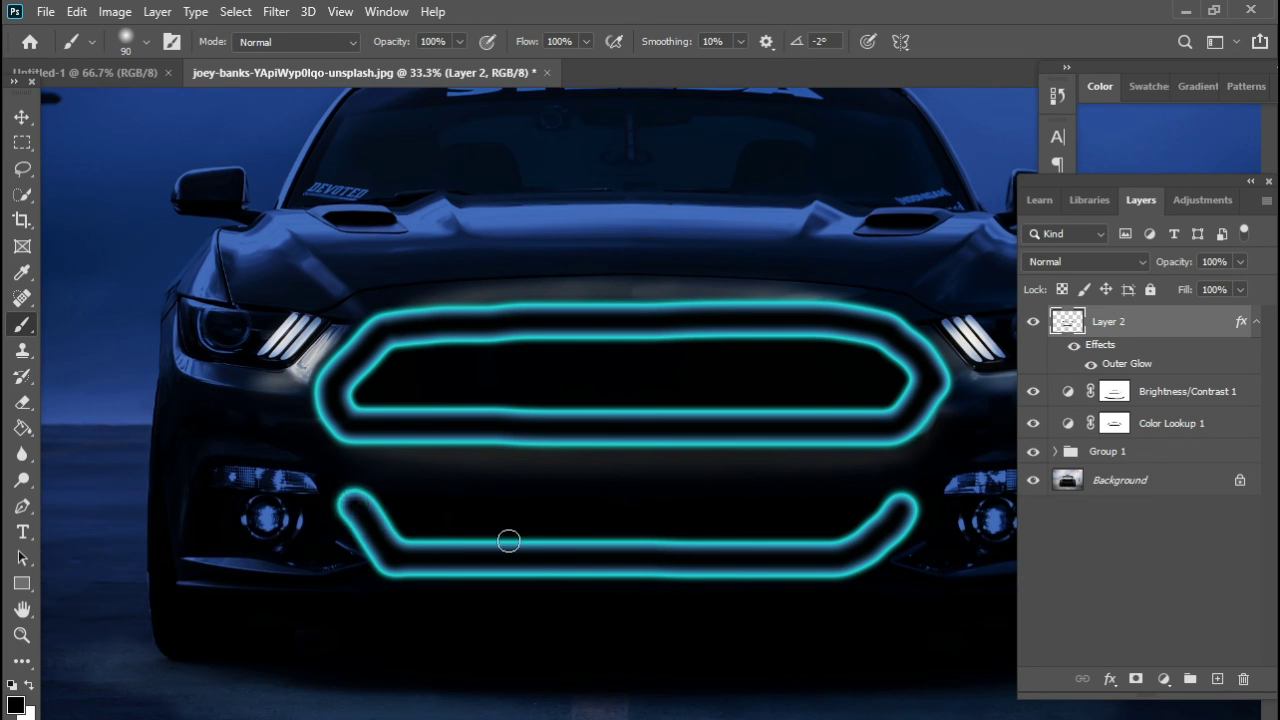
{"action": "key", "text": "ctrl+z"}
{"action": "left_click_drag", "start_coordinate": [387, 552], "coordinate": [345, 500]}
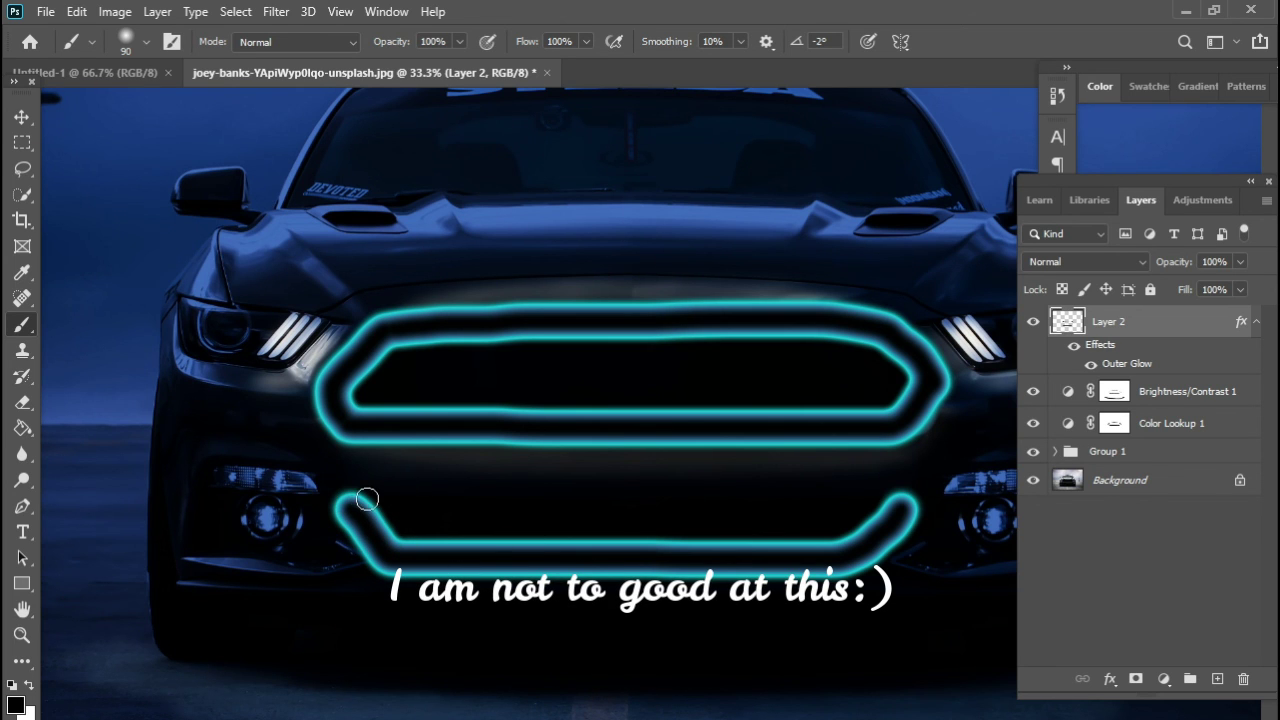
{"action": "mouse_move", "coordinate": [345, 497]}
{"action": "left_mouse_down"}
{"action": "mouse_move", "coordinate": [614, 508]}
{"action": "mouse_move", "coordinate": [491, 534]}
{"action": "left_mouse_up"}
{"action": "key", "text": "ctrl+z"}
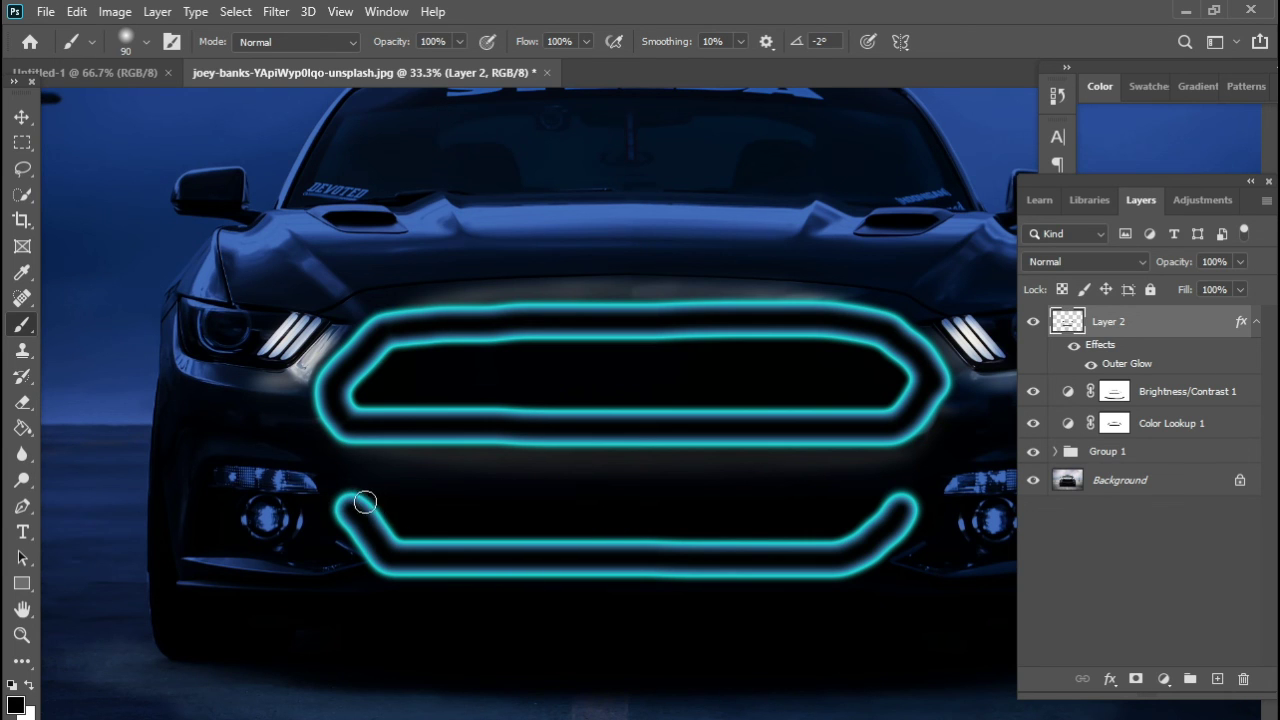
{"action": "left_click_drag", "start_coordinate": [345, 497], "coordinate": [902, 502]}
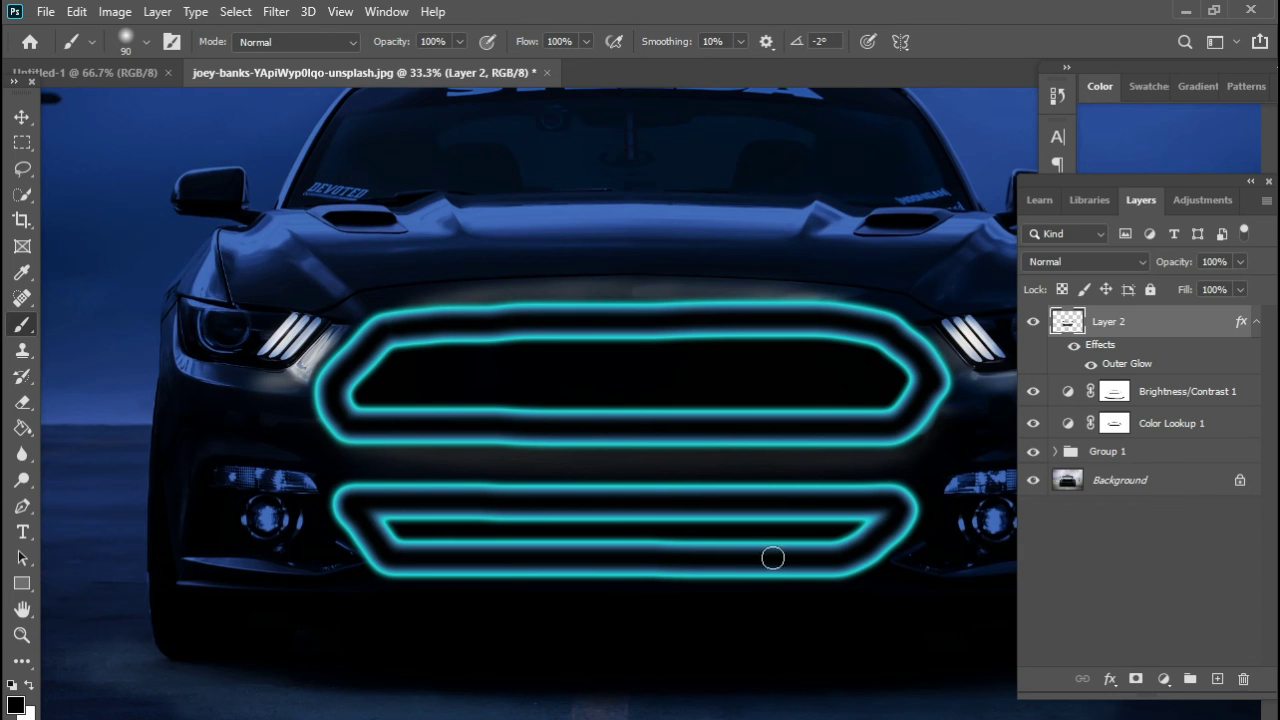
{"action": "key", "text": "ctrl+minus"}
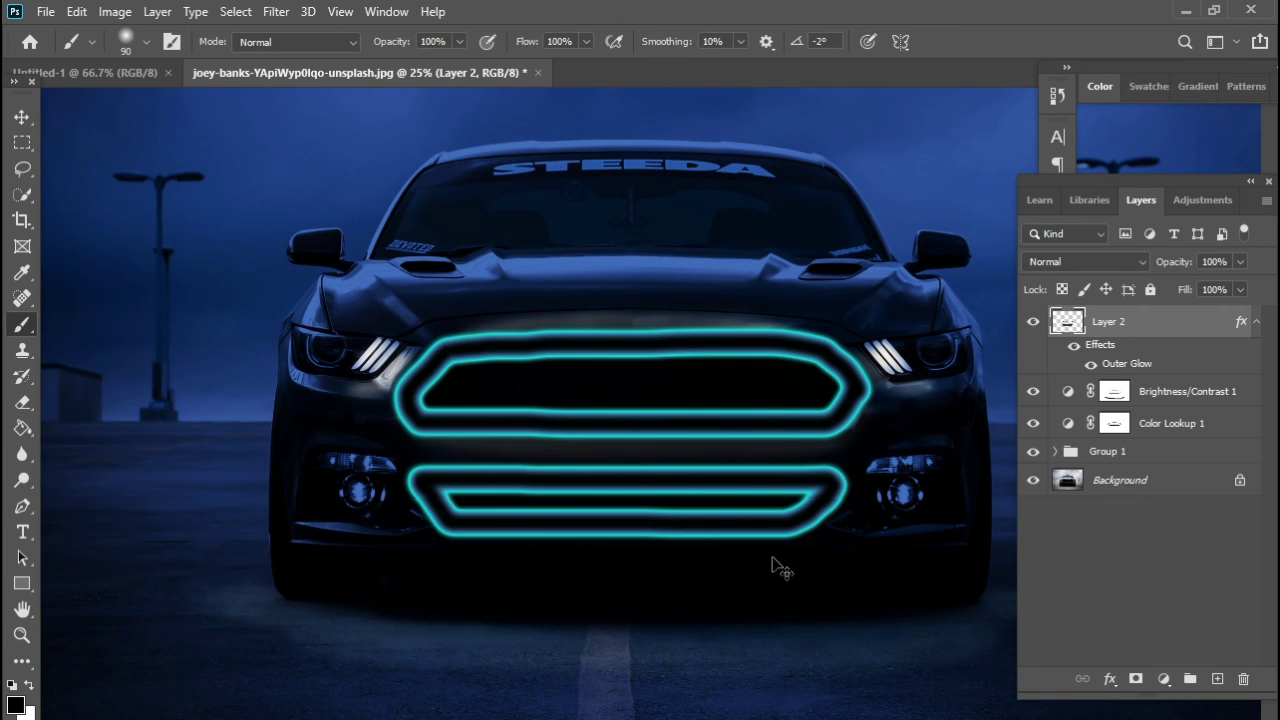
Step: Zoom out to show the whole car, collapse the Layers panel, and select the Move tool
{"action": "key", "text": "ctrl+minus"}
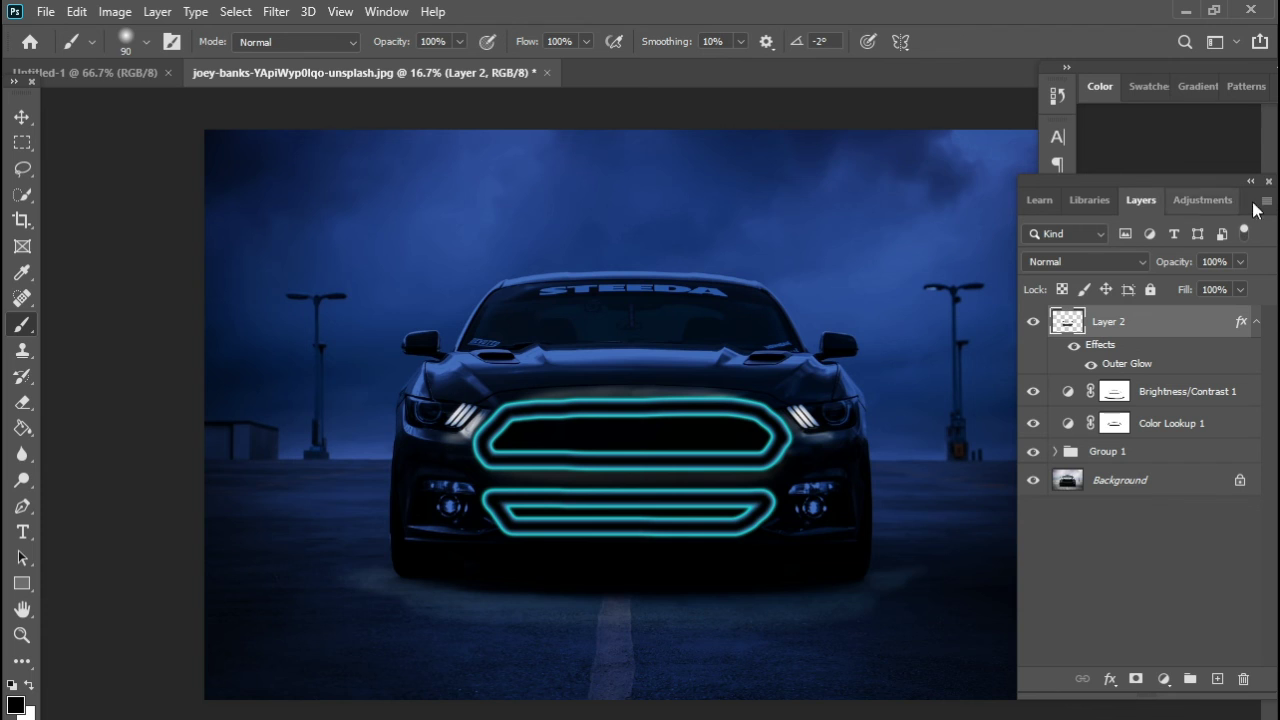
{"action": "left_click", "coordinate": [1262, 180]}
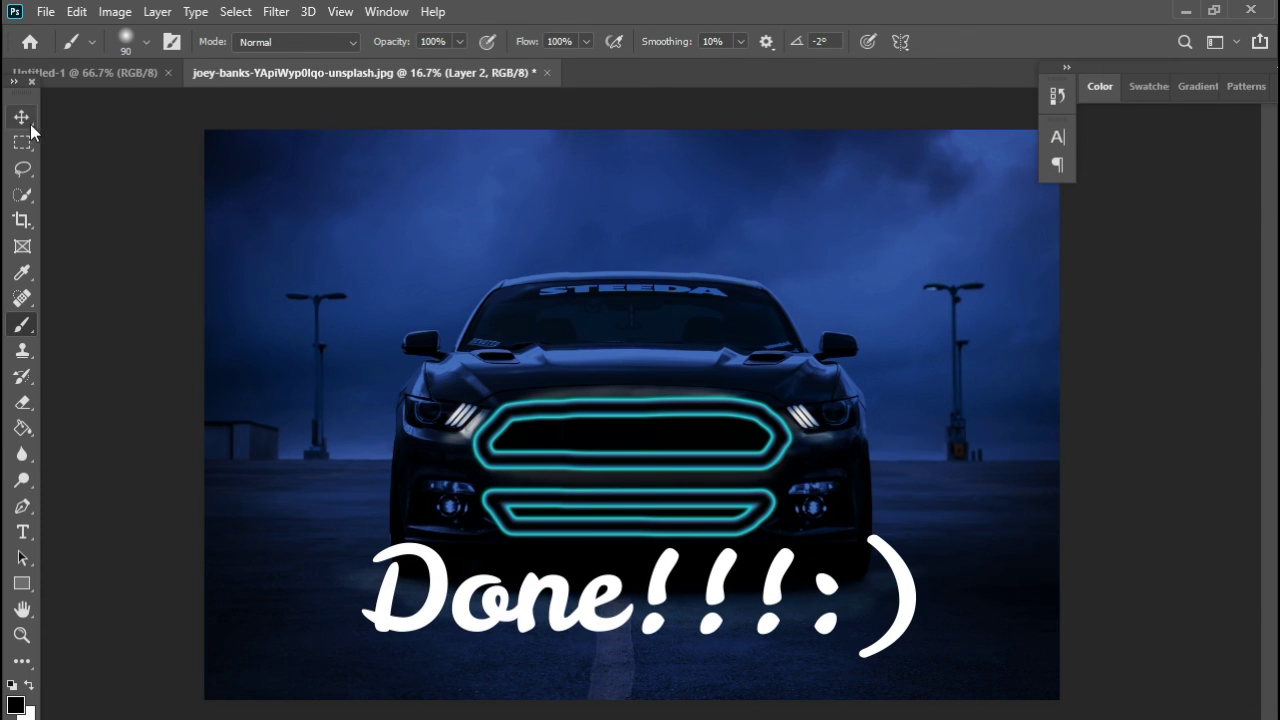
{"action": "left_click", "coordinate": [22, 117]}
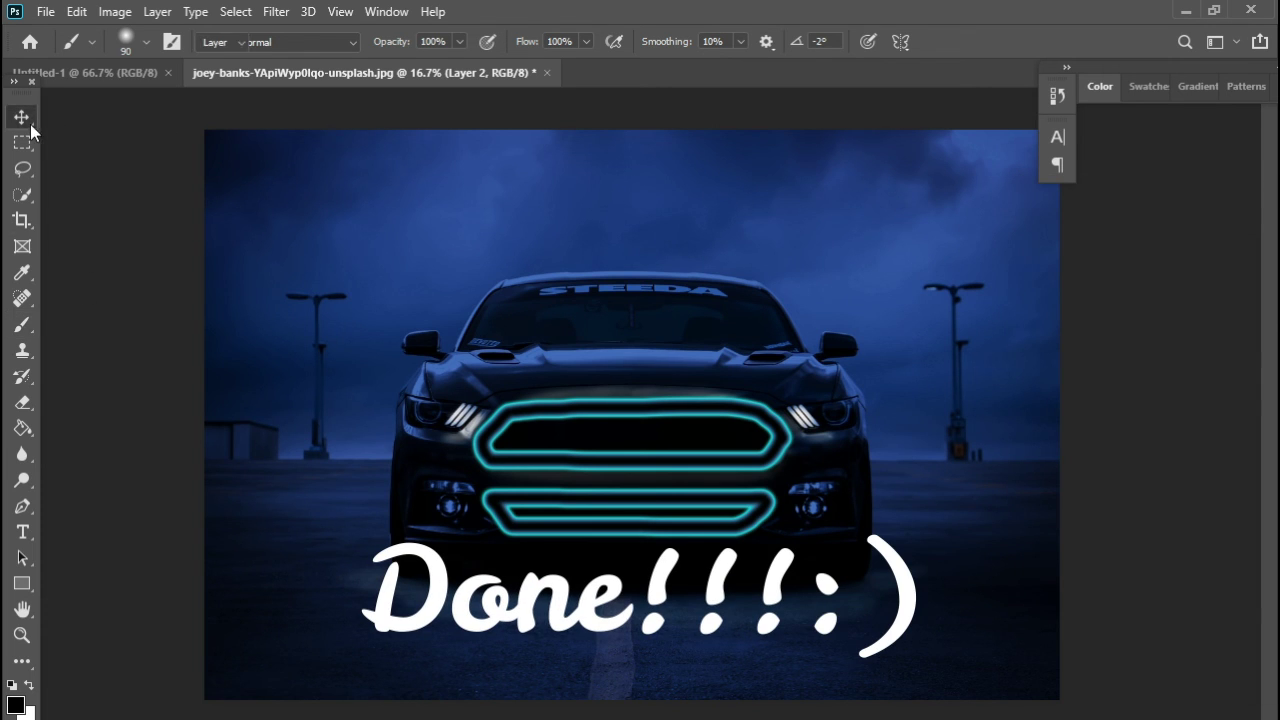